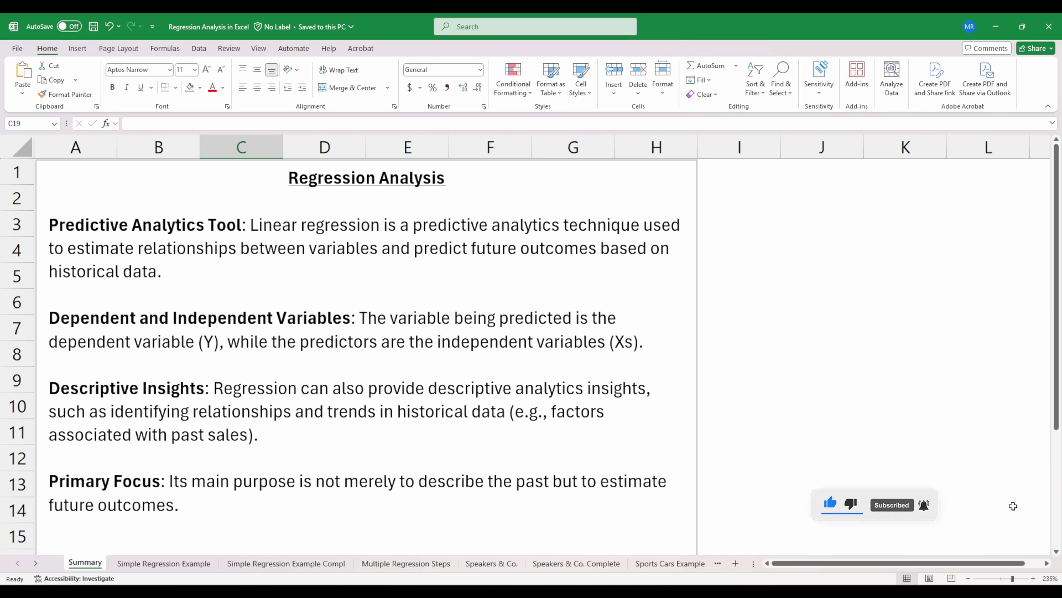
Switch to the Simple Regression Example sheet and review the advertising expense and sales values.
left_click(193, 564)
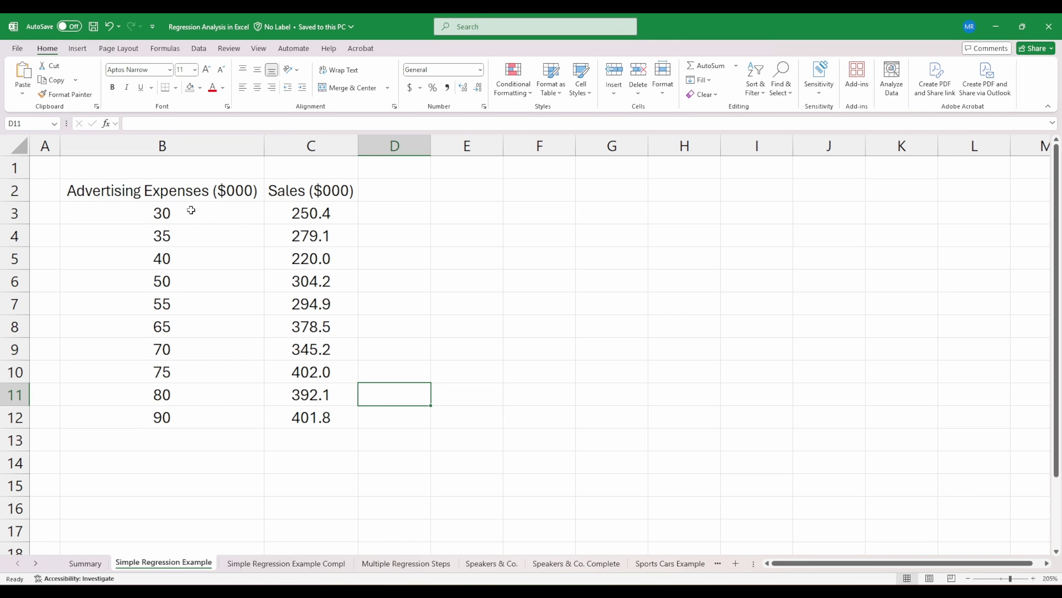
left_click_drag(191, 210, 190, 415)
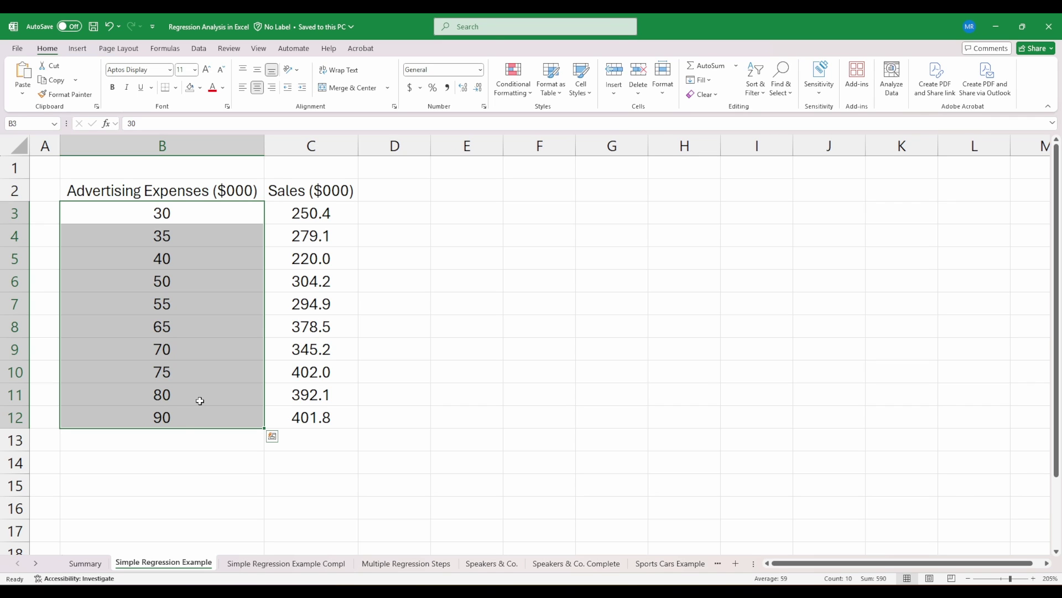
left_click_drag(332, 212, 326, 418)
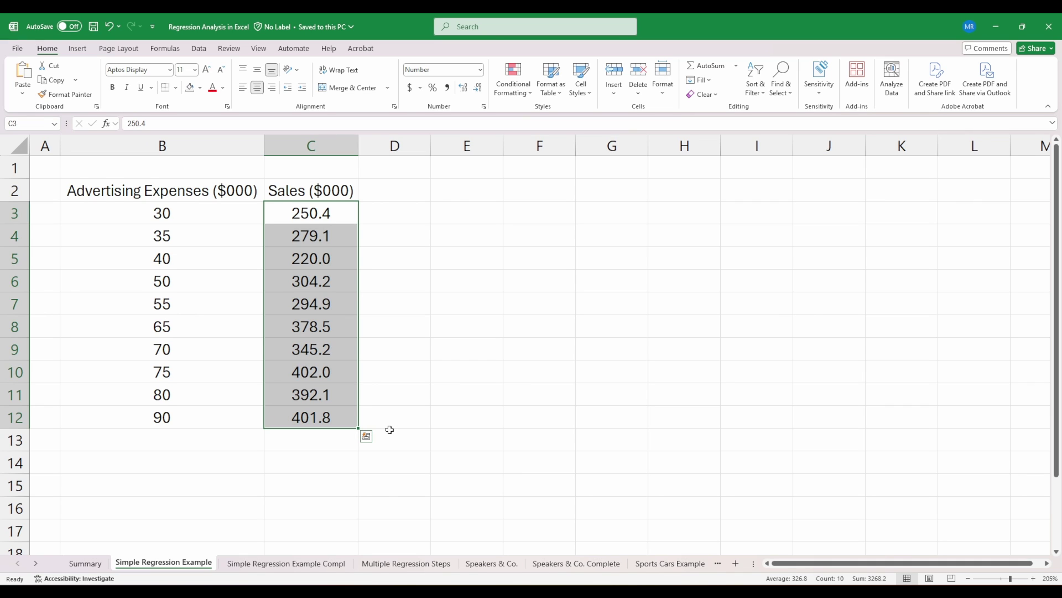
left_click(451, 377)
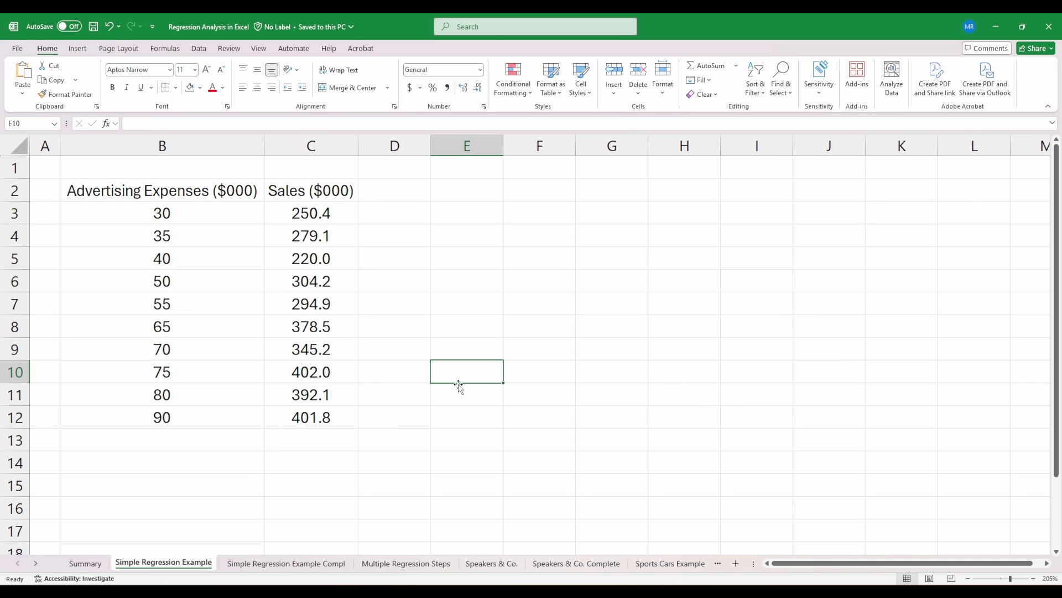
Label cell C1 as Y and cell B1 as X above the data columns.
left_click(341, 178)
type("Y")
key("Return")
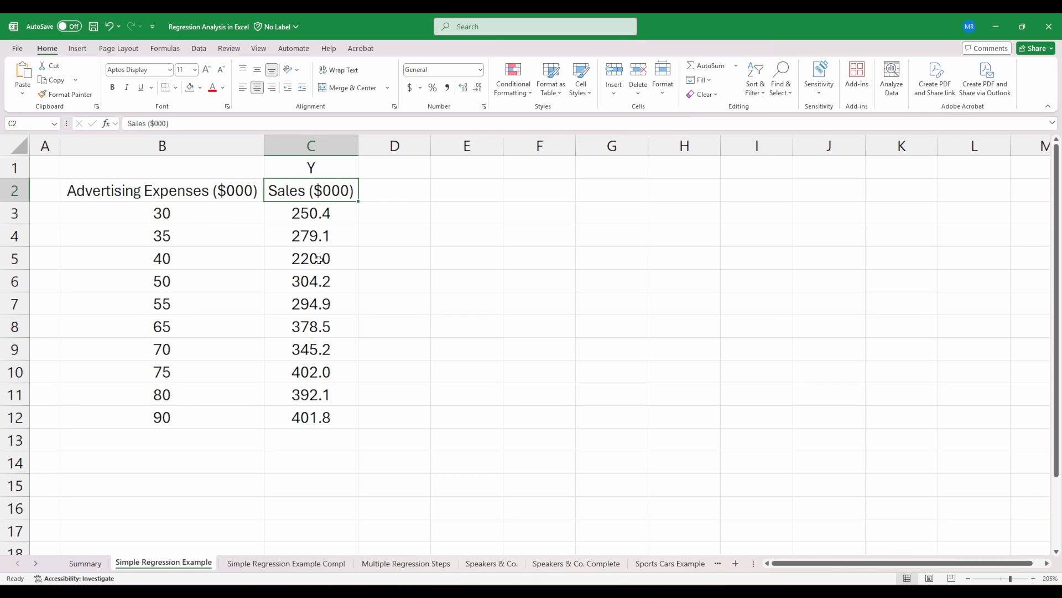
left_click(159, 171)
type("X")
key("Return")
left_click(451, 443)
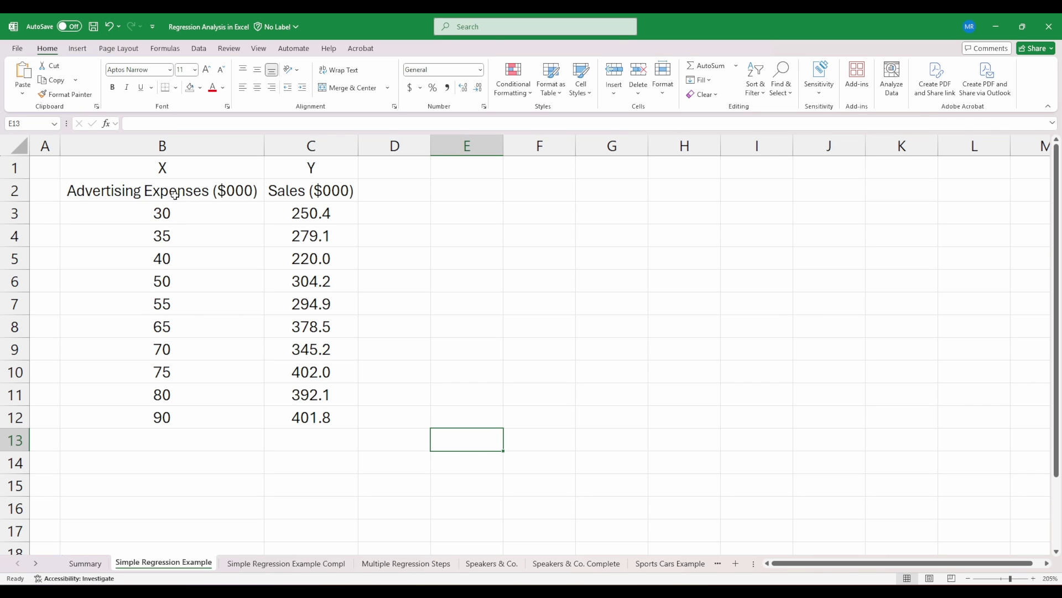
Insert the recommended scatter chart for B2:C12 and place it beside the data table.
left_click_drag(138, 193, 305, 412)
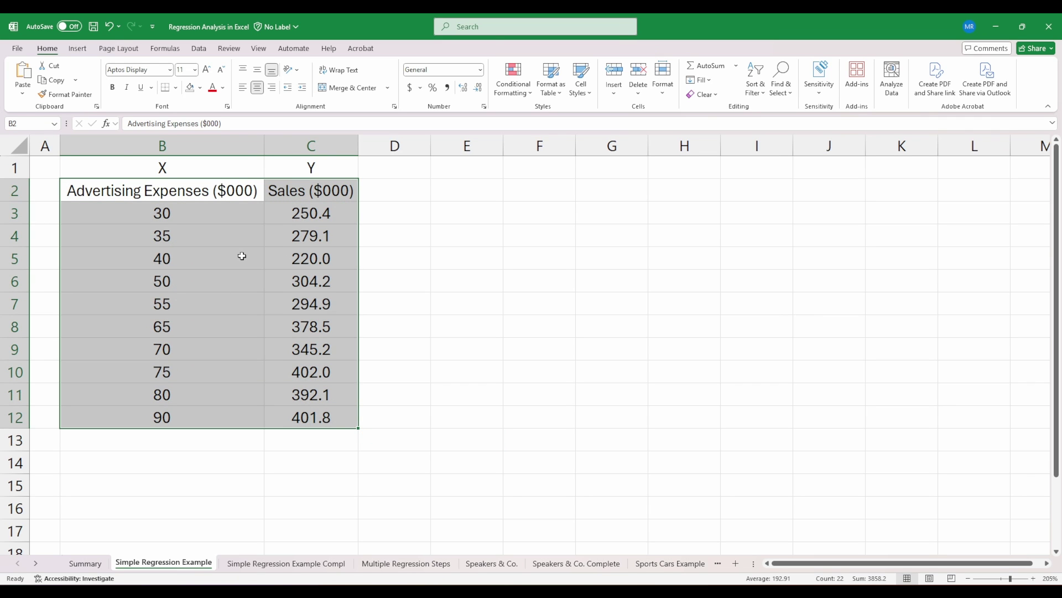
left_click(77, 49)
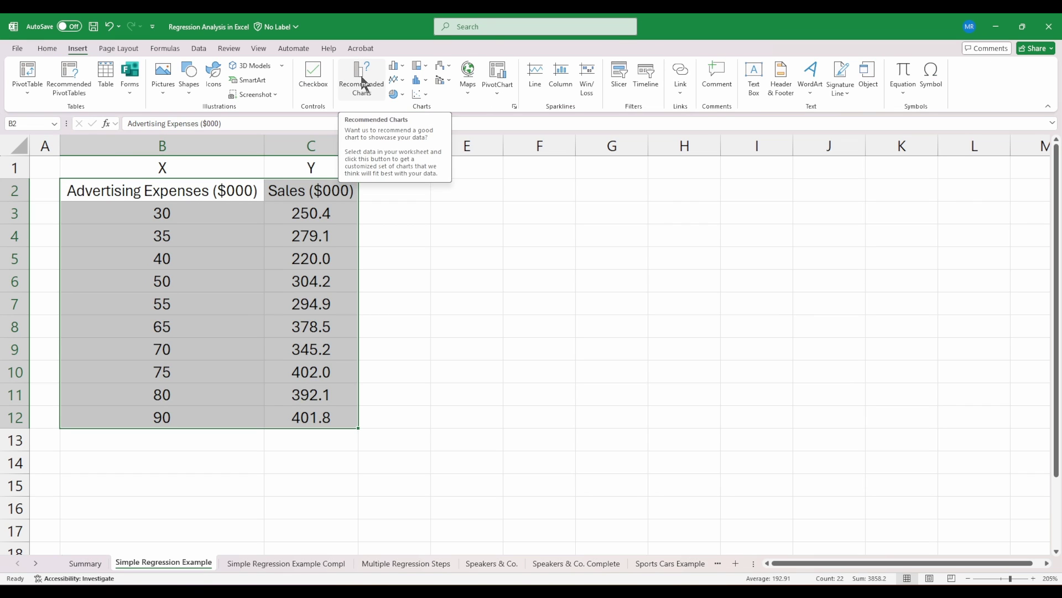
left_click(363, 83)
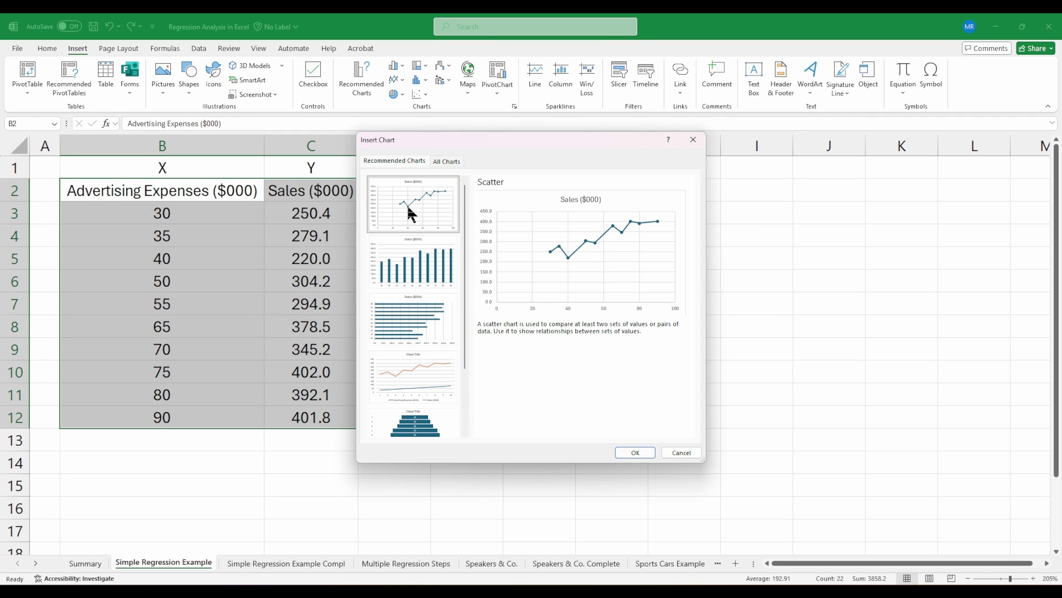
left_click(635, 453)
left_click_drag(465, 201, 559, 188)
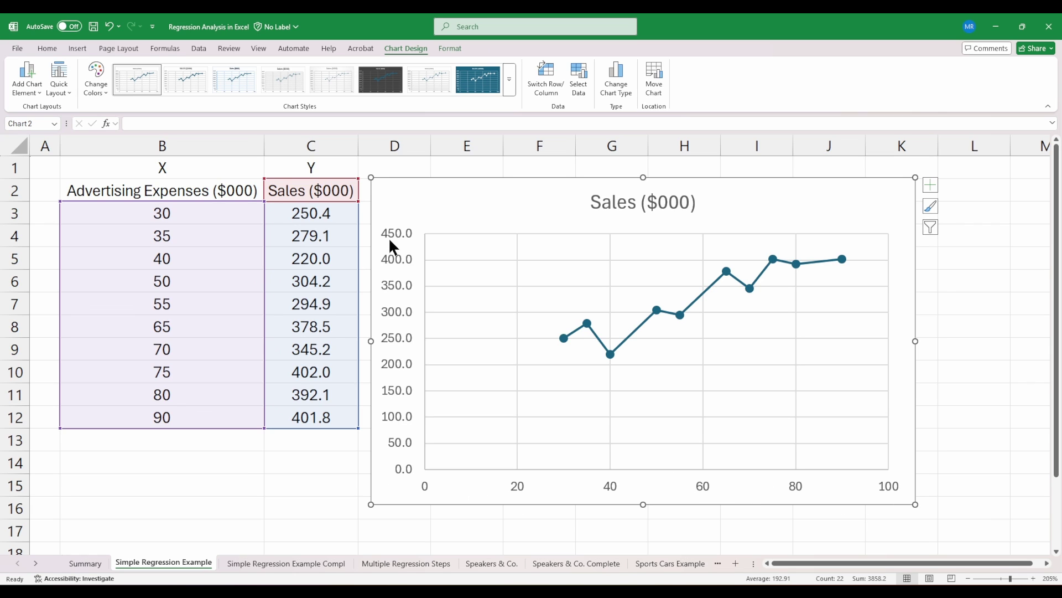
Set the horizontal axis minimum to 20.
left_click(517, 485)
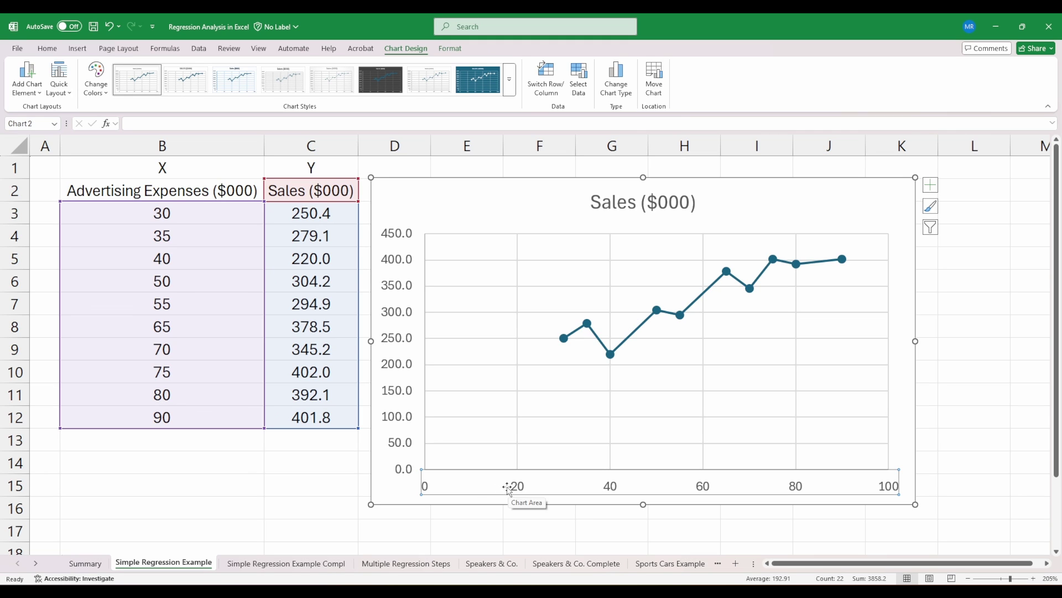
right_click(504, 487)
left_click(540, 465)
right_click(508, 490)
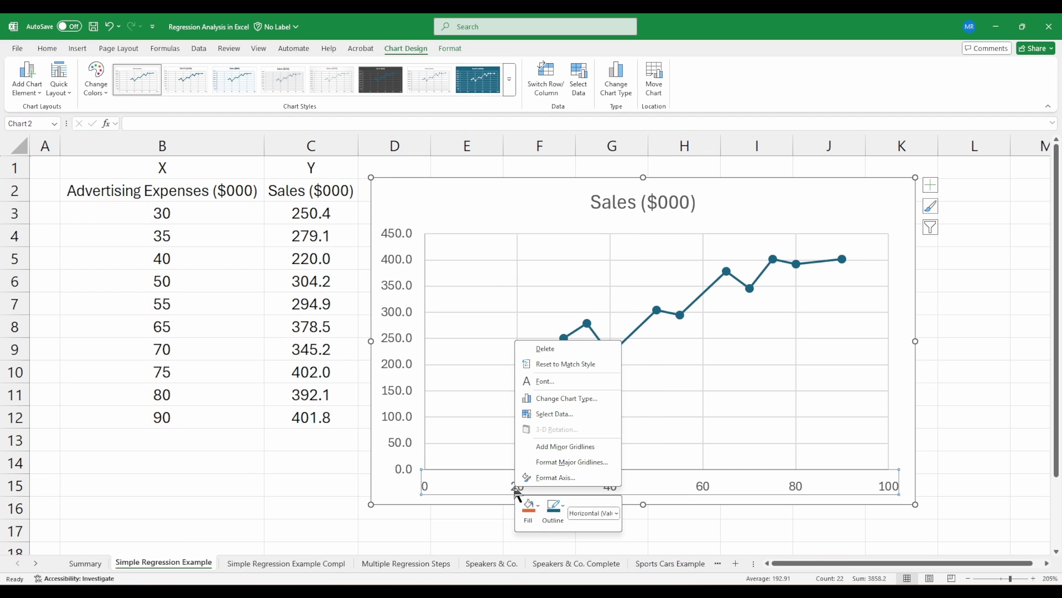
left_click(518, 480)
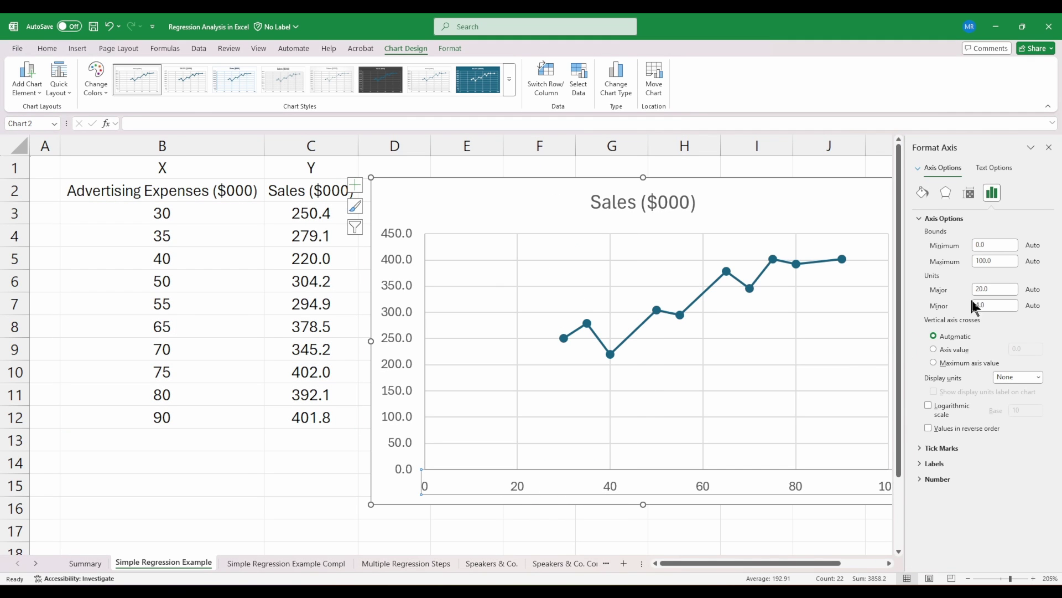
left_click_drag(998, 245, 972, 254)
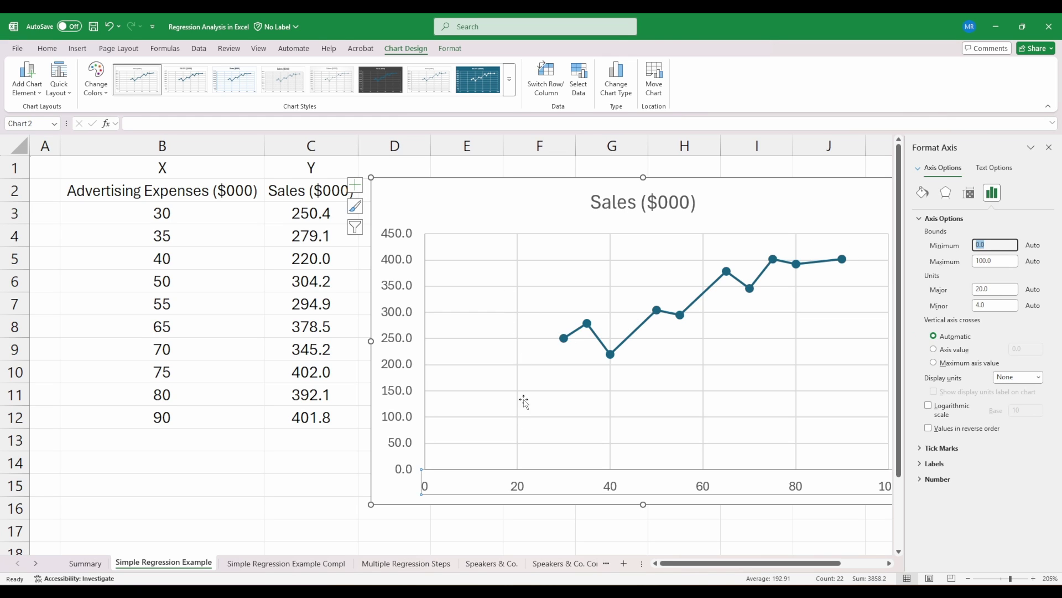
type("20")
key("Return")
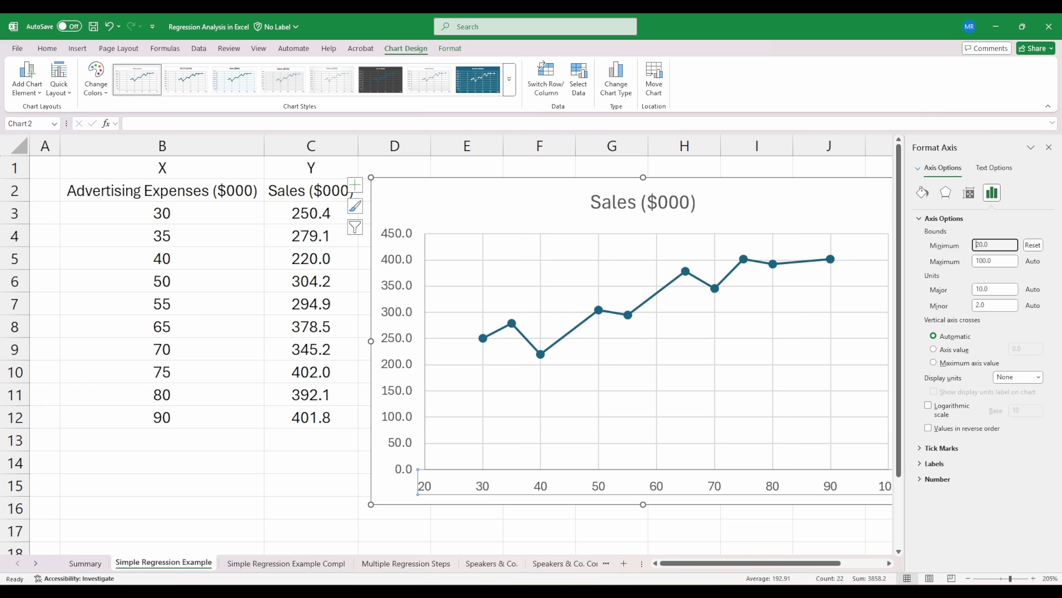
Set the vertical axis minimum to 200 and close the Format Axis pane.
left_click(392, 282)
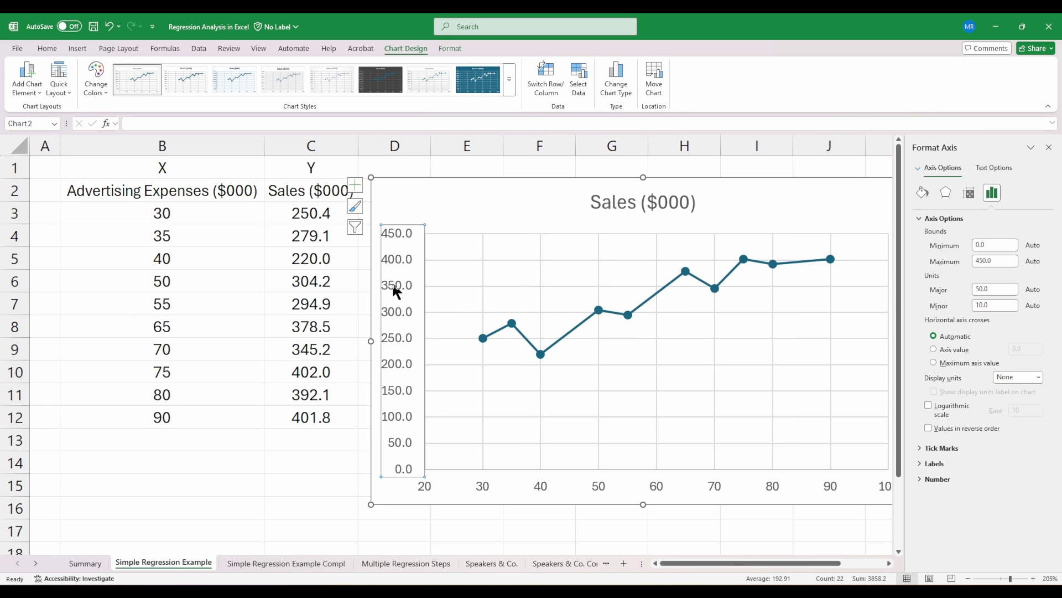
left_click(999, 244)
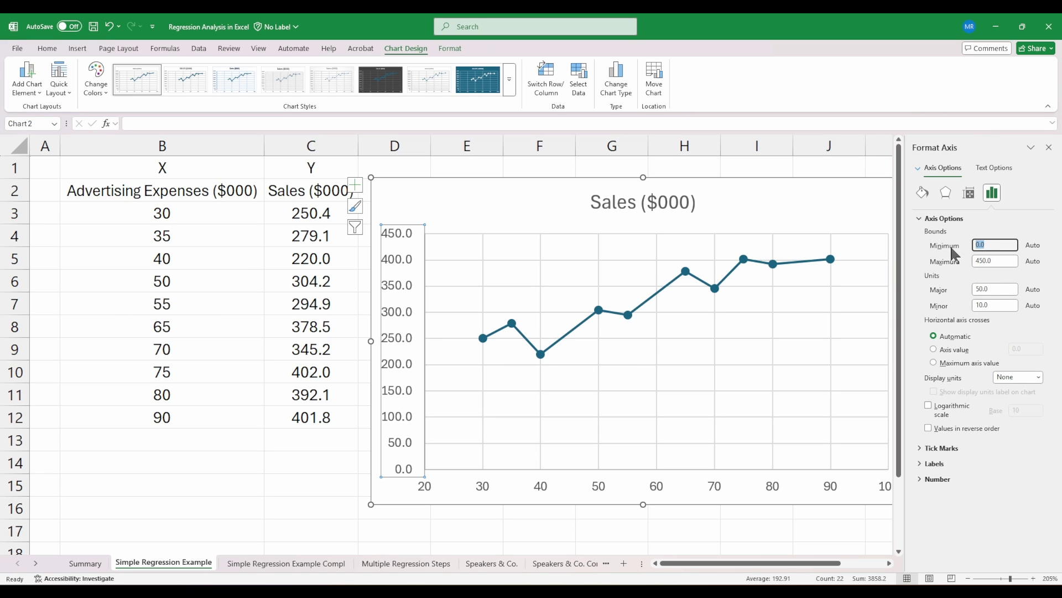
type("200")
key("Return")
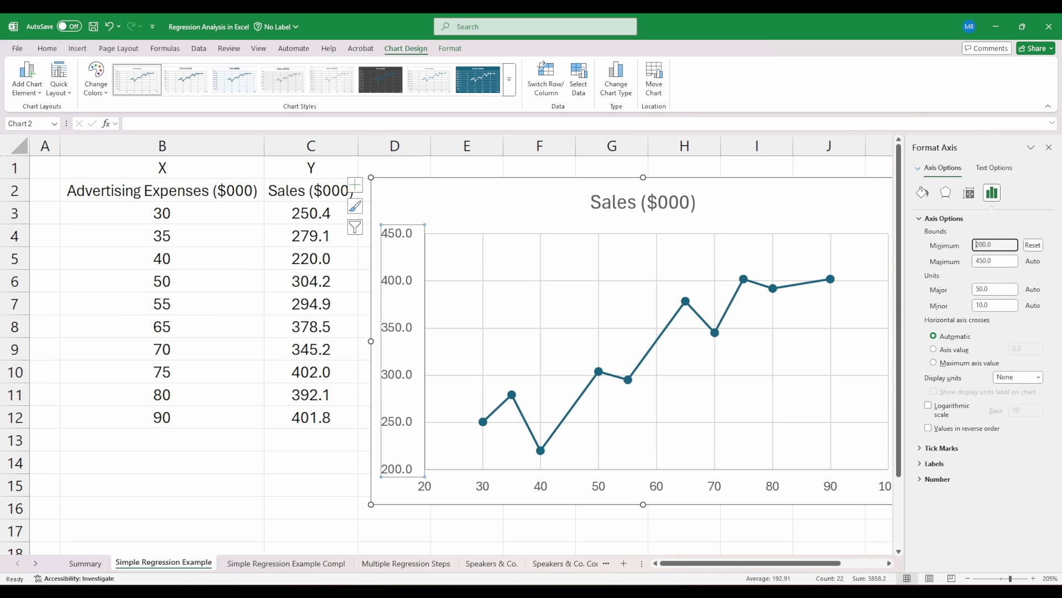
left_click(1049, 147)
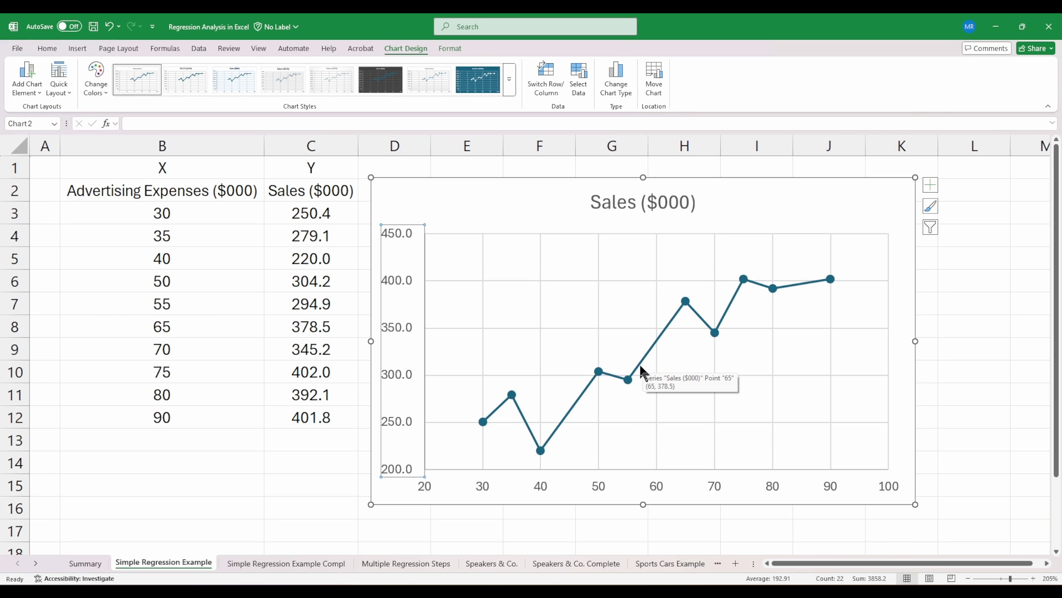
Add a linear trendline to the sales series, close its settings and deselect the chart.
left_click(638, 364)
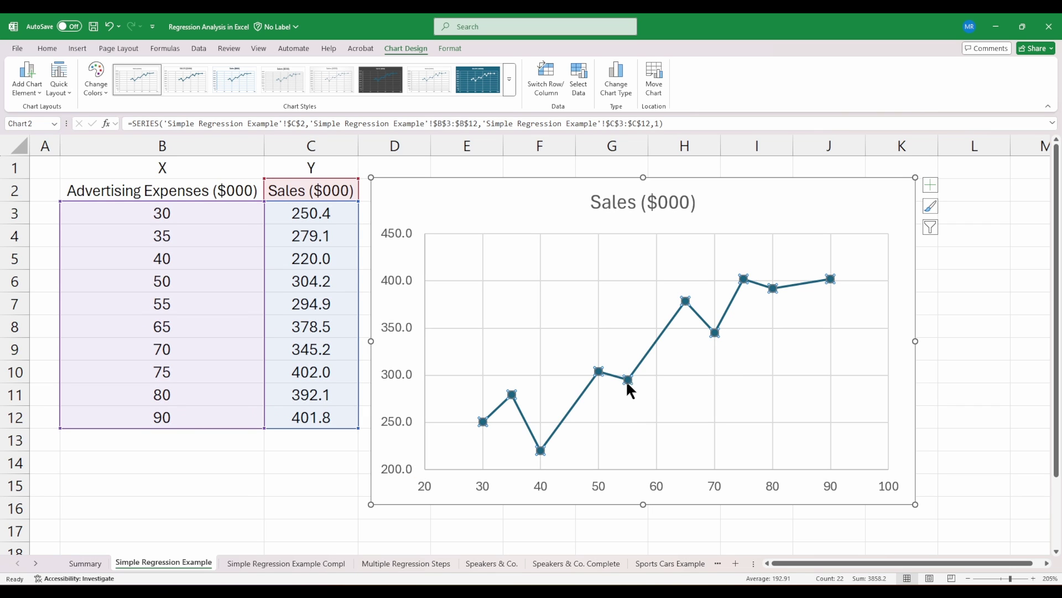
right_click(637, 368)
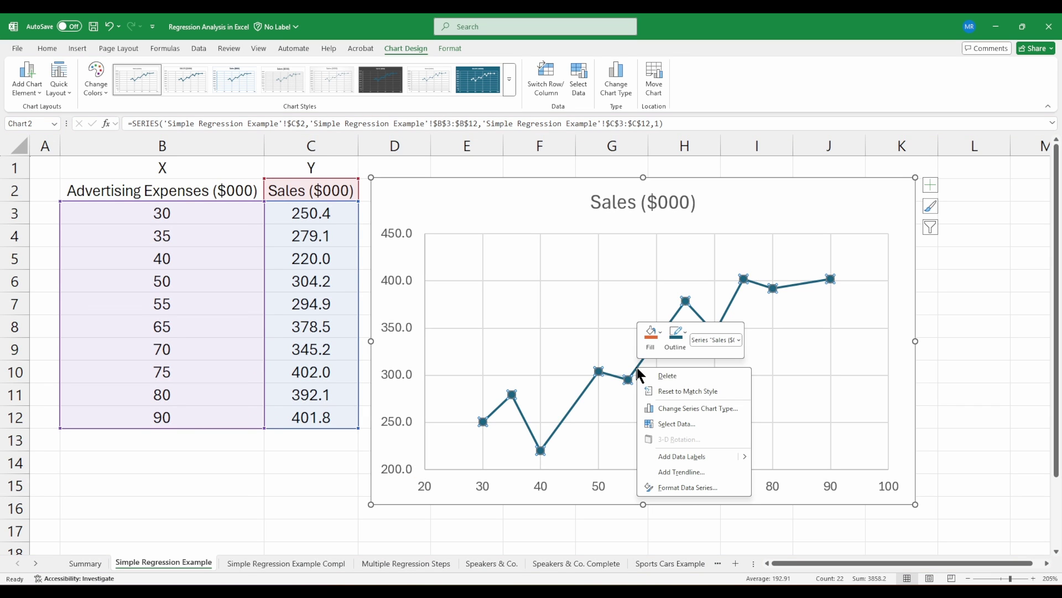
left_click(676, 472)
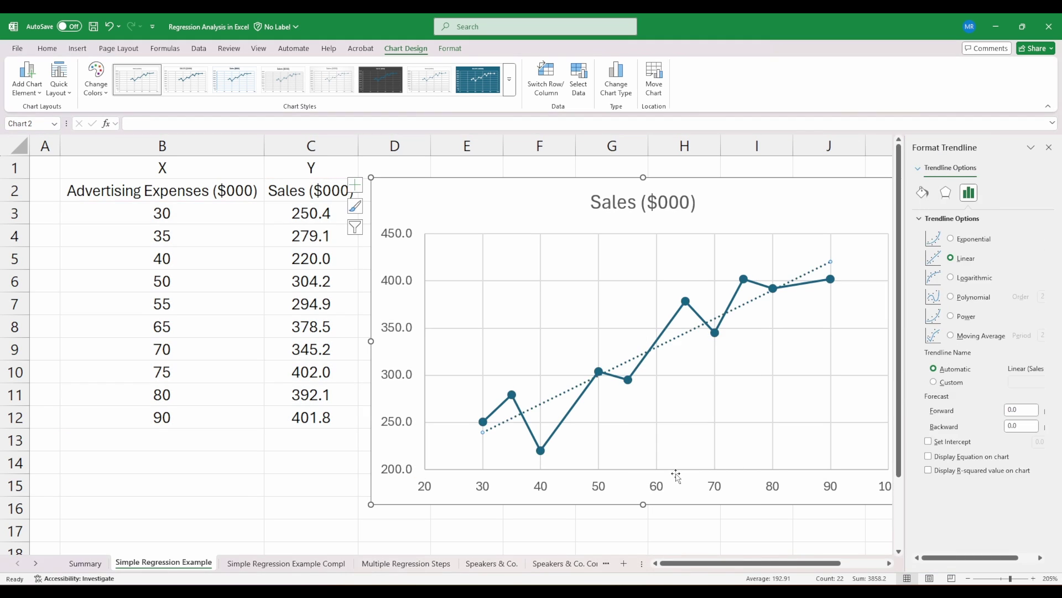
left_click(1048, 147)
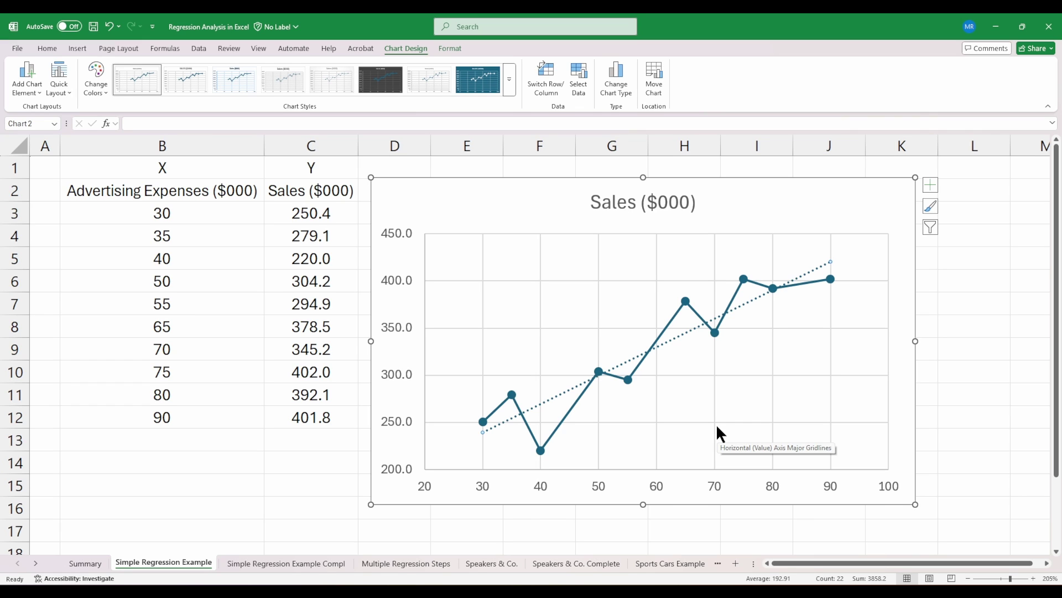
left_click(973, 438)
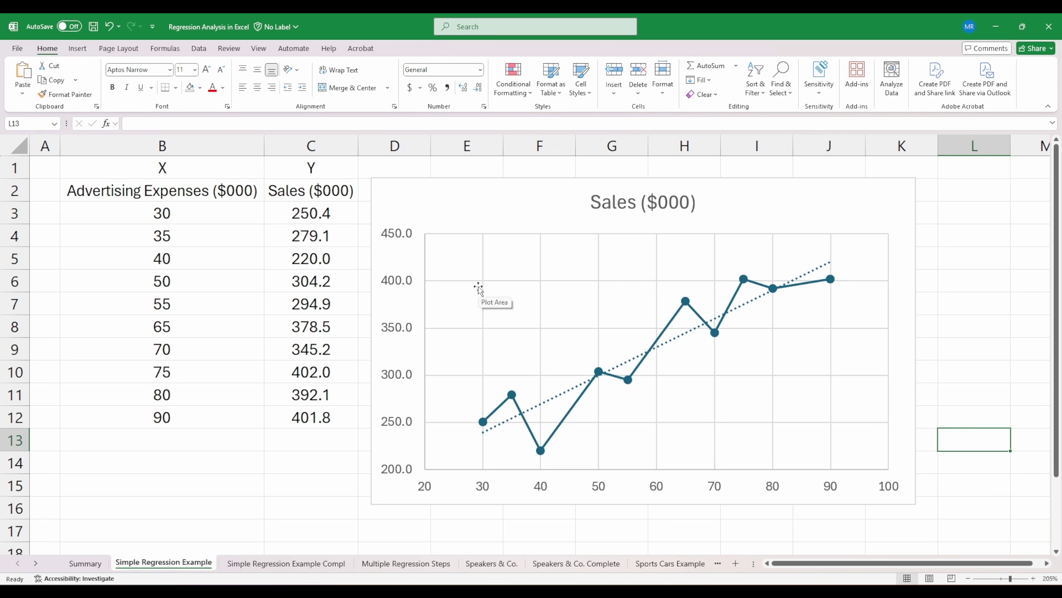
Enable the Analysis ToolPak and Solver add-ins from Excel Options > Add-ins.
left_click(199, 50)
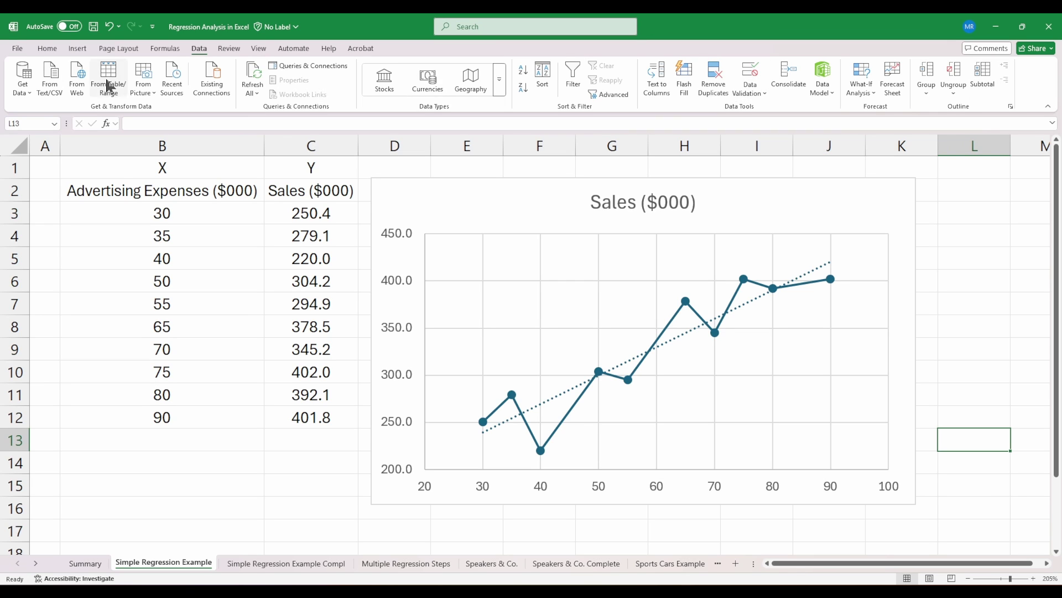
left_click(17, 50)
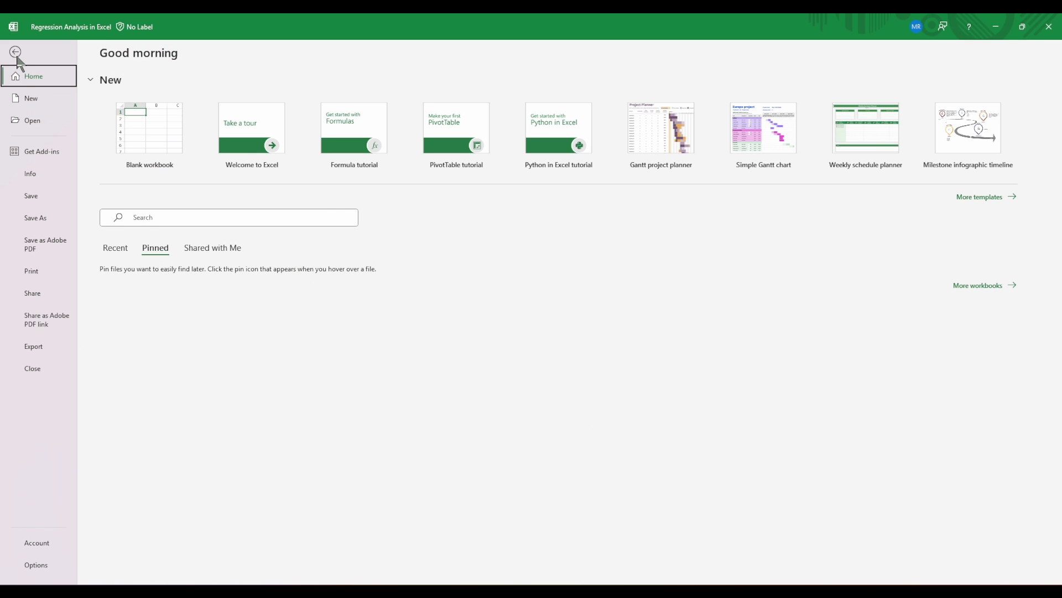
left_click(41, 564)
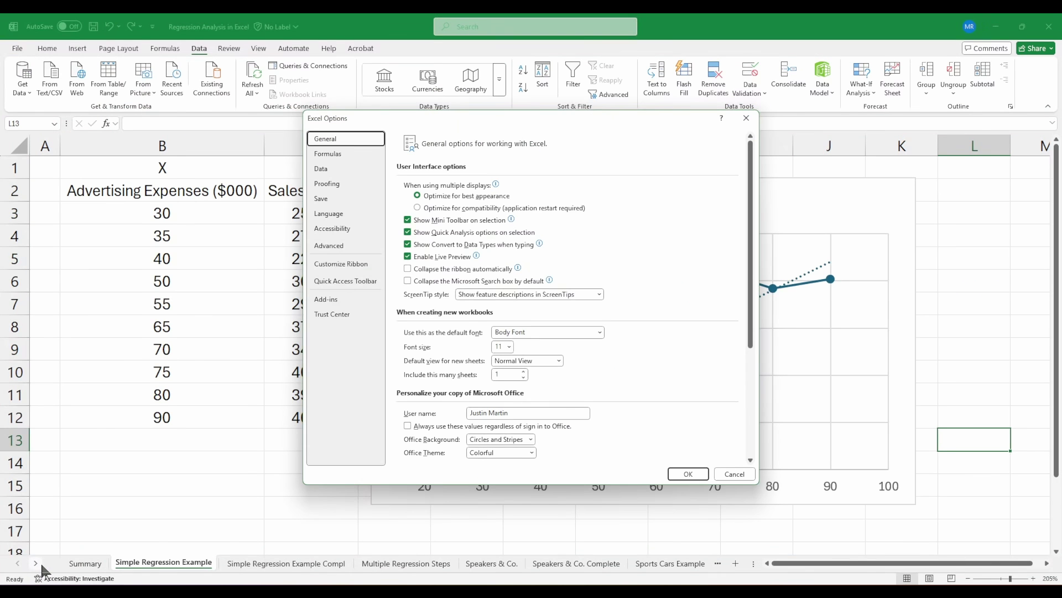
left_click(347, 300)
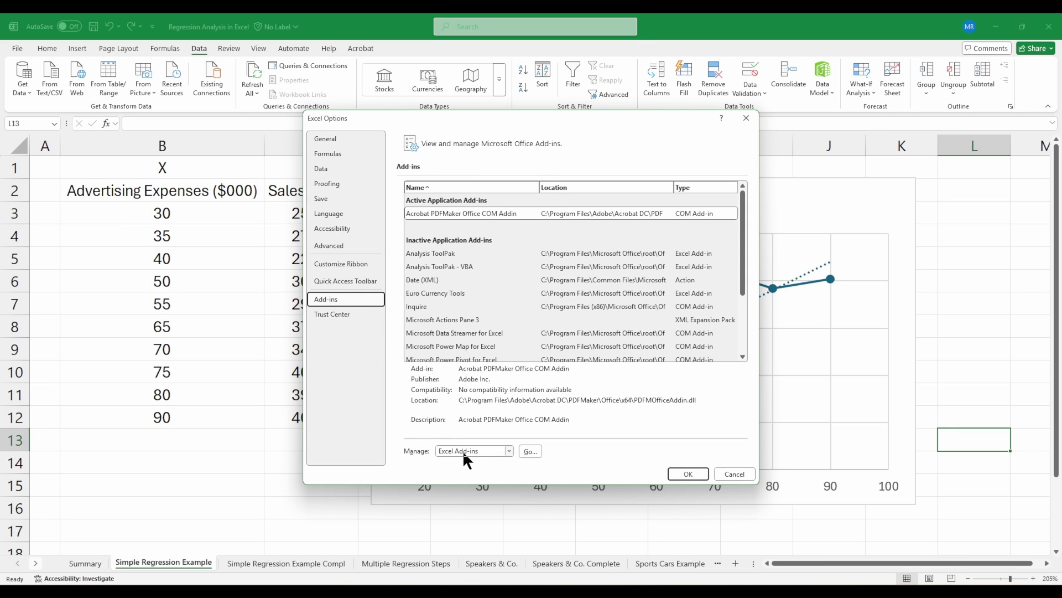
left_click(529, 451)
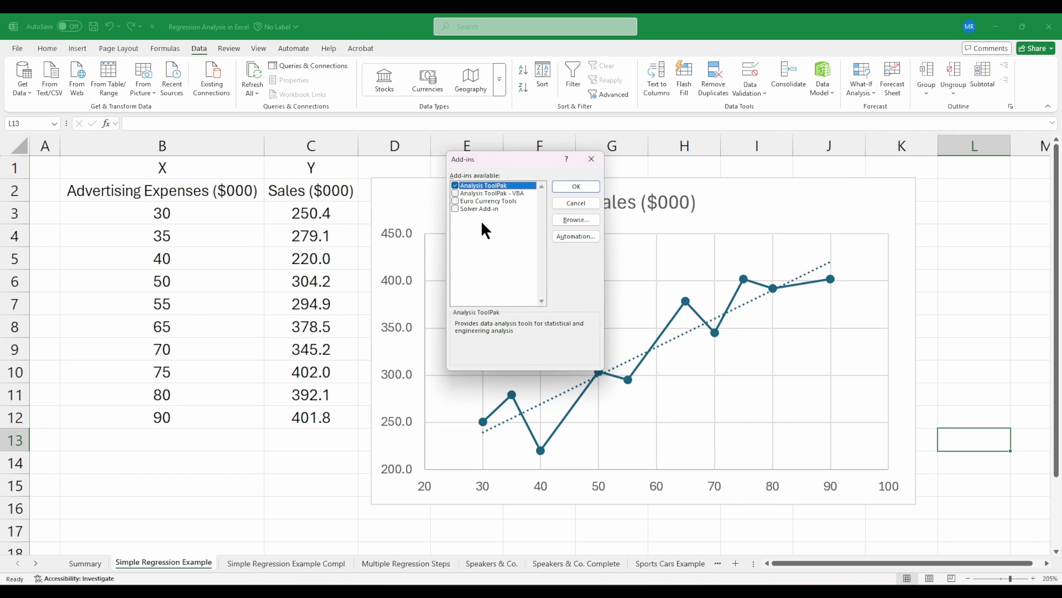
left_click(454, 209)
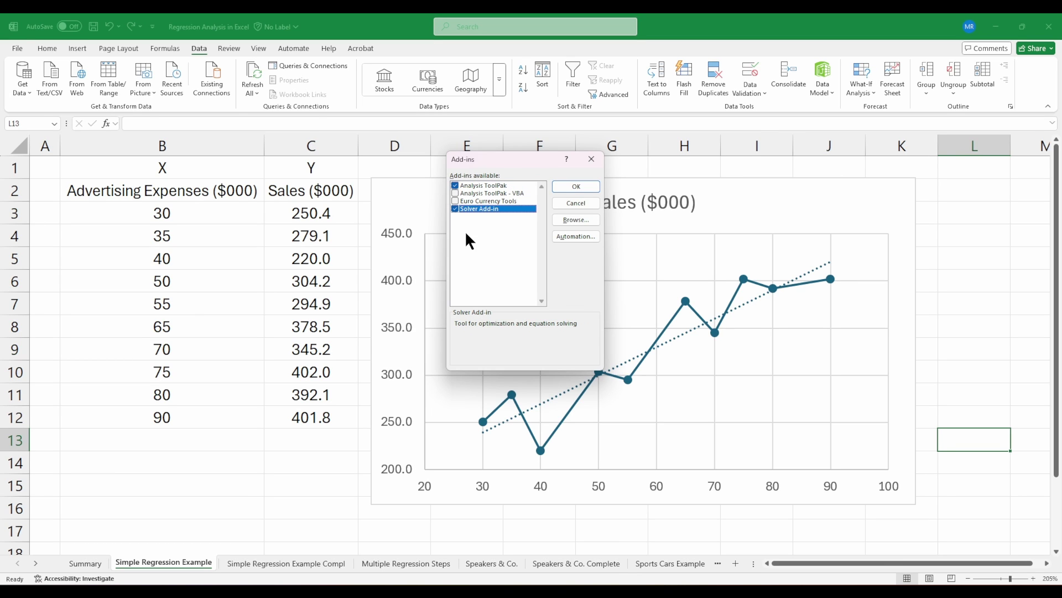
left_click(576, 187)
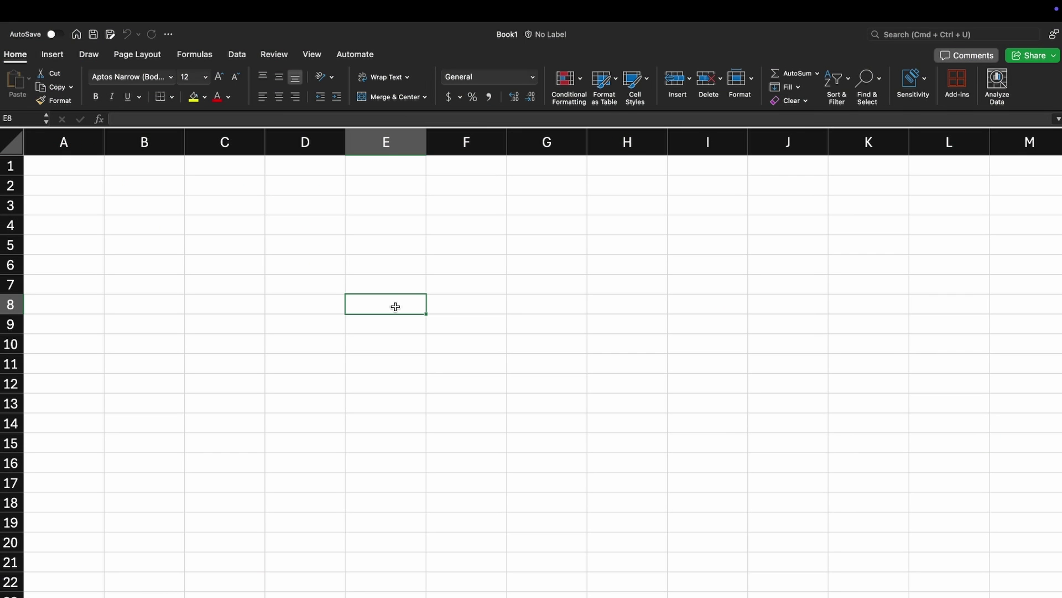
On Mac, tick Analysis ToolPak and Solver Add-In under Tools > Excel Add-ins.
left_click(236, 54)
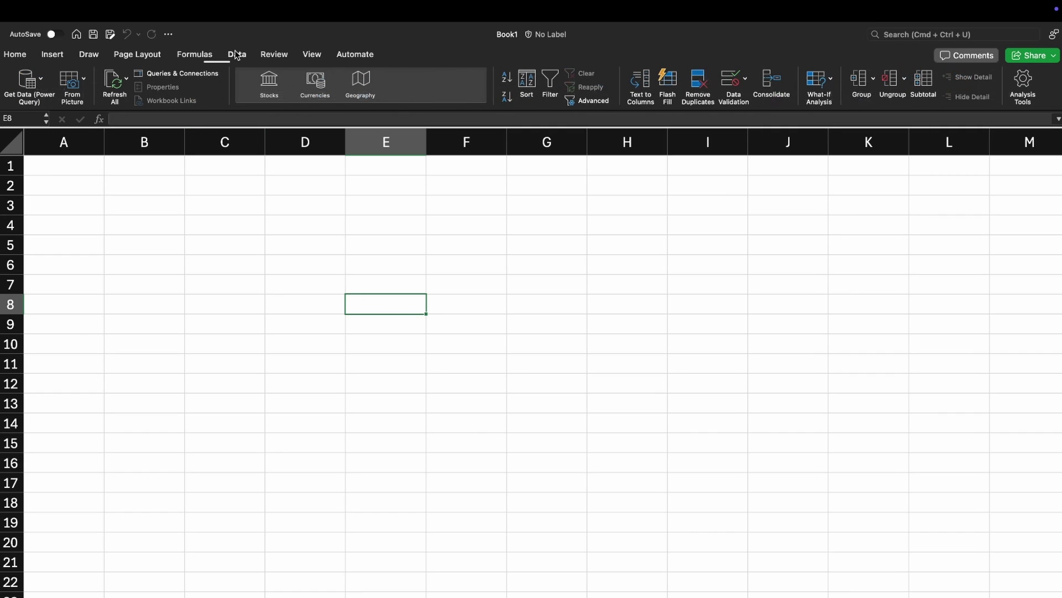
left_click(1024, 86)
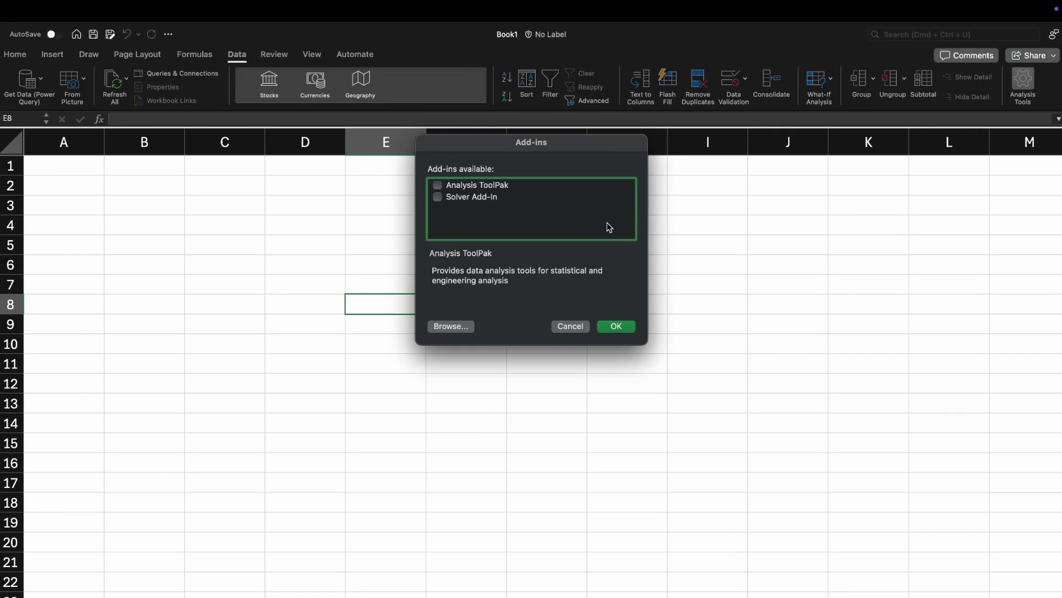
left_click(617, 326)
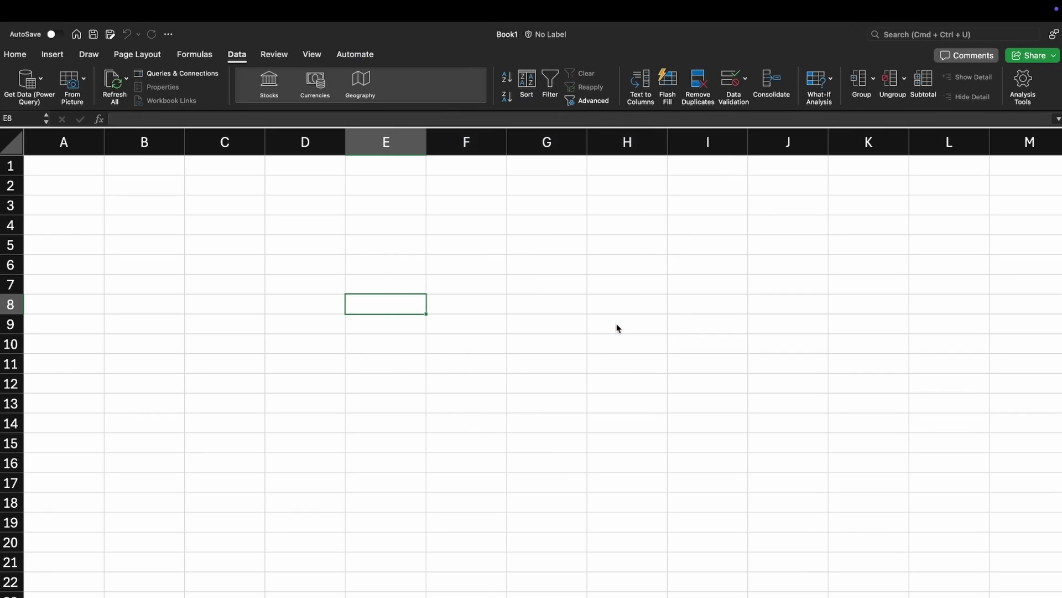
left_click(231, 11)
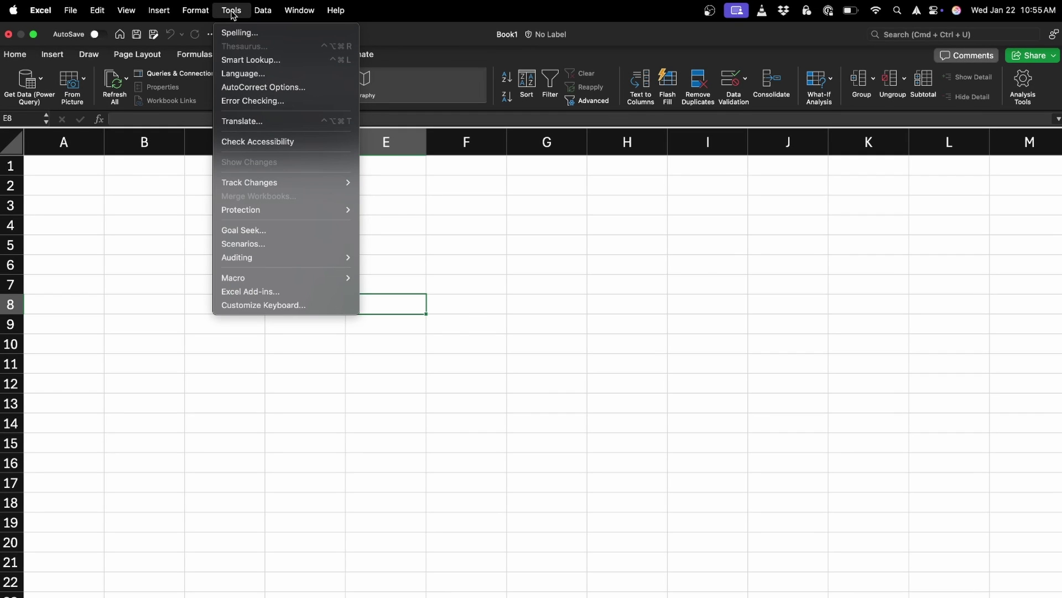
left_click(289, 292)
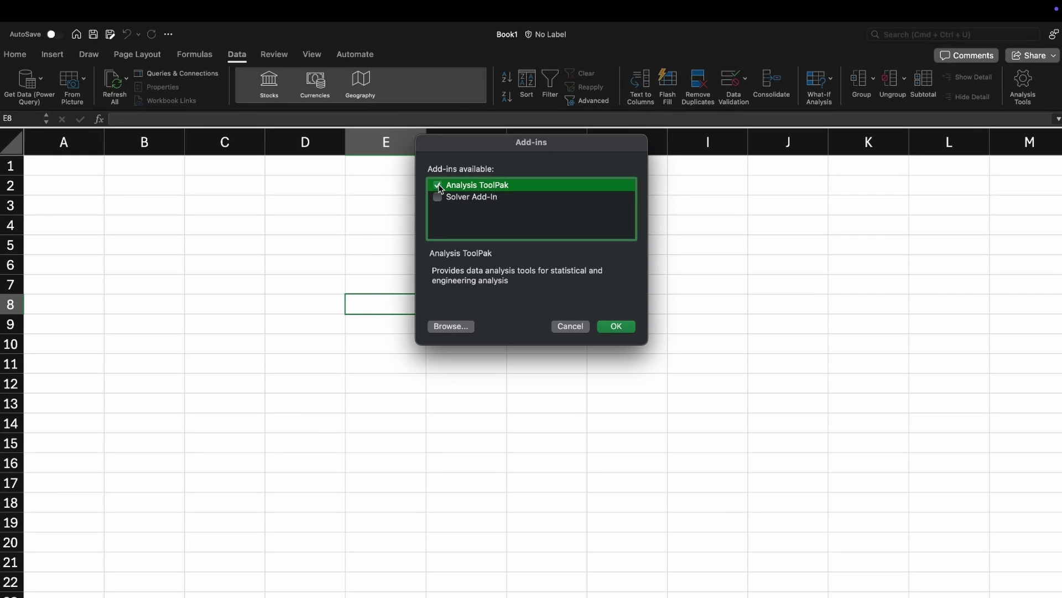
left_click(438, 197)
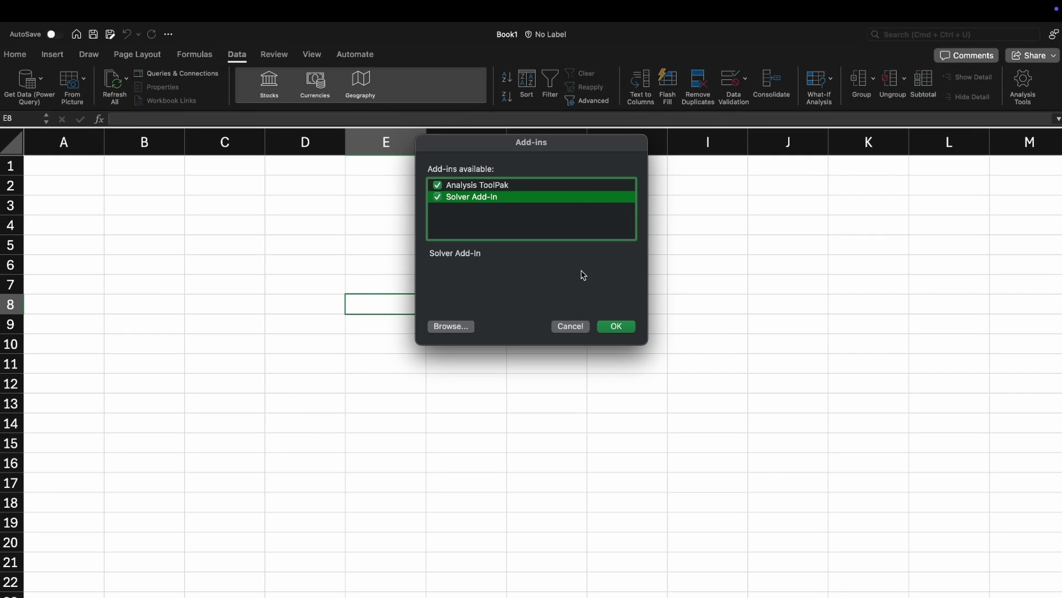
left_click(617, 326)
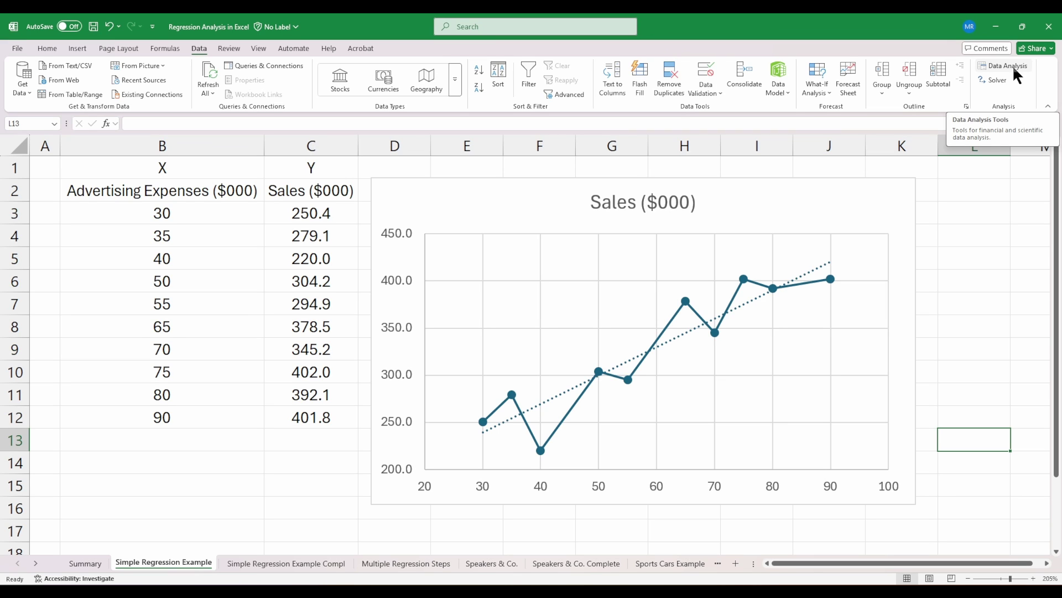
Open Data Analysis and select Regression from the tools list.
left_click(1012, 64)
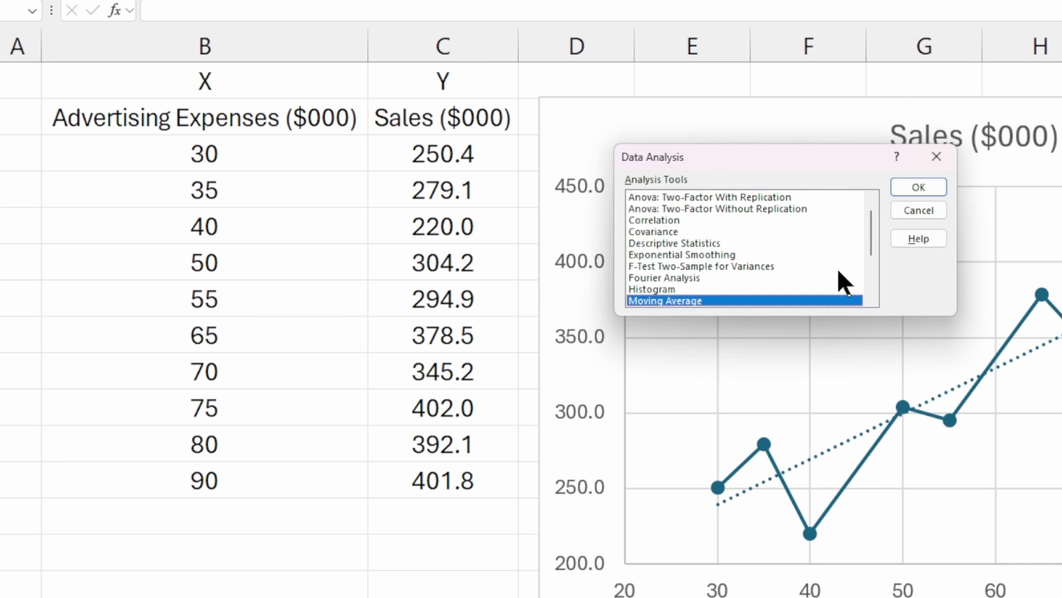
scroll(872, 227, "up", 1)
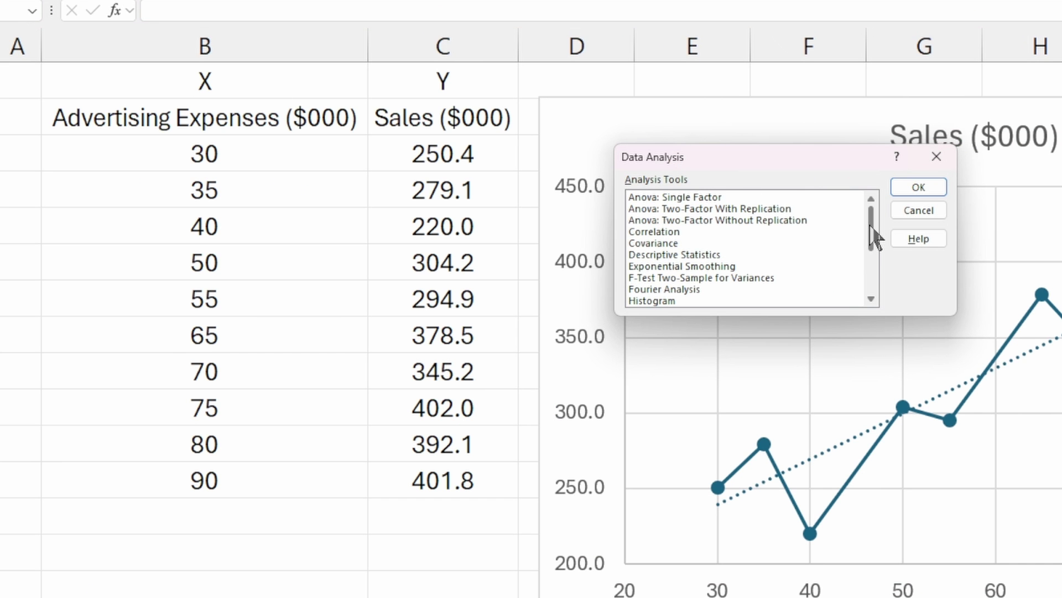
left_click_drag(873, 235, 873, 294)
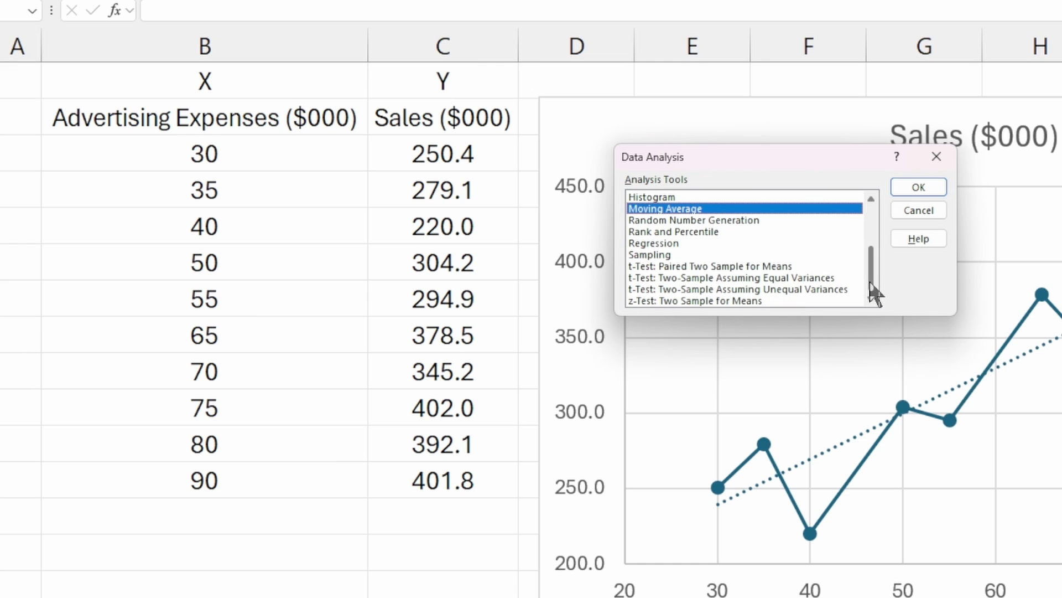
left_click(666, 244)
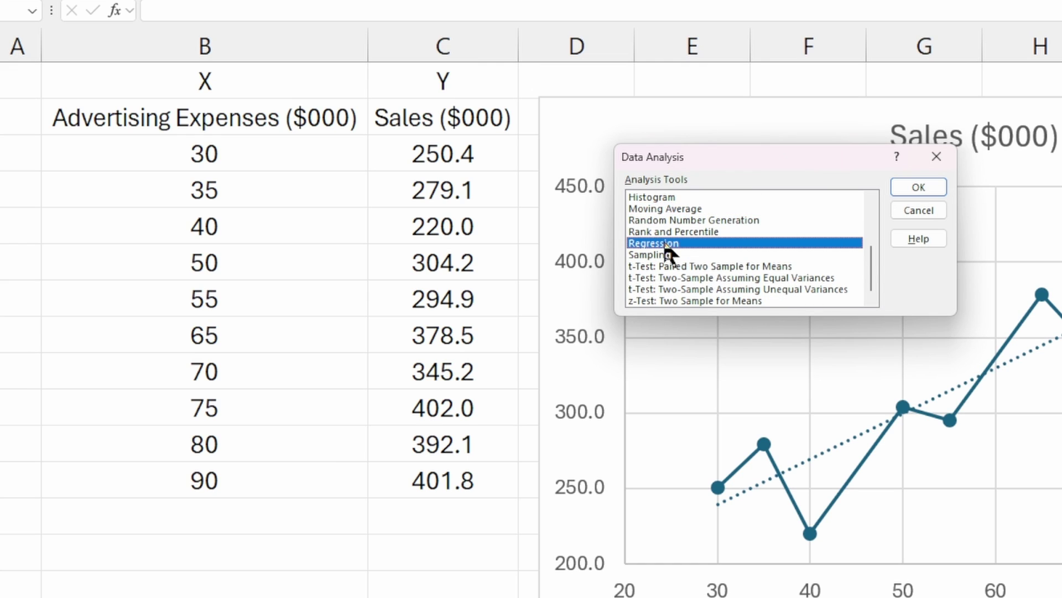
Set the regression Y input range to C2:C12 and X input range to B2:B12.
left_click(919, 188)
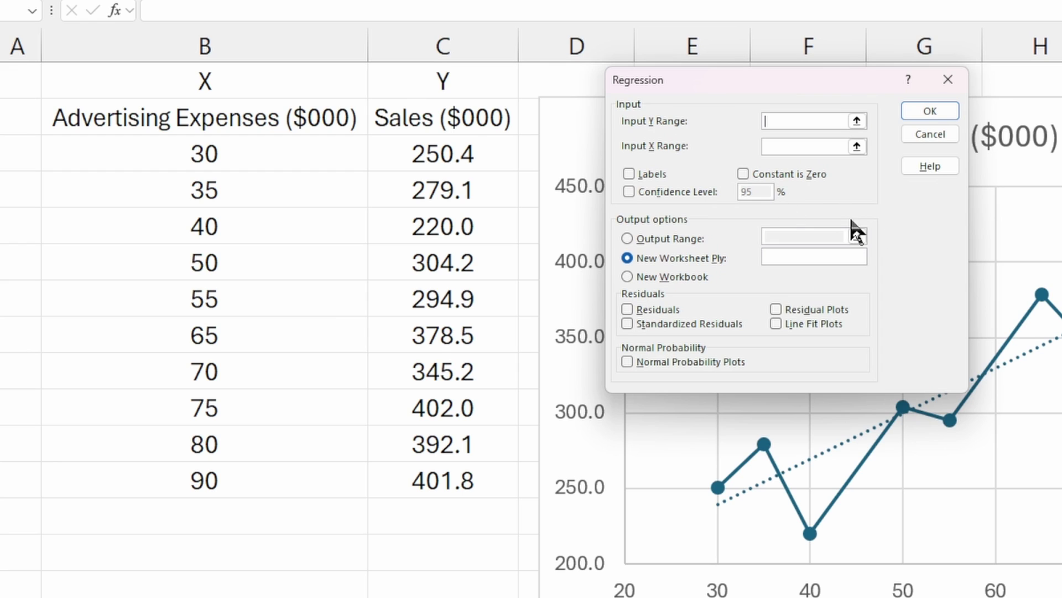
left_click(857, 121)
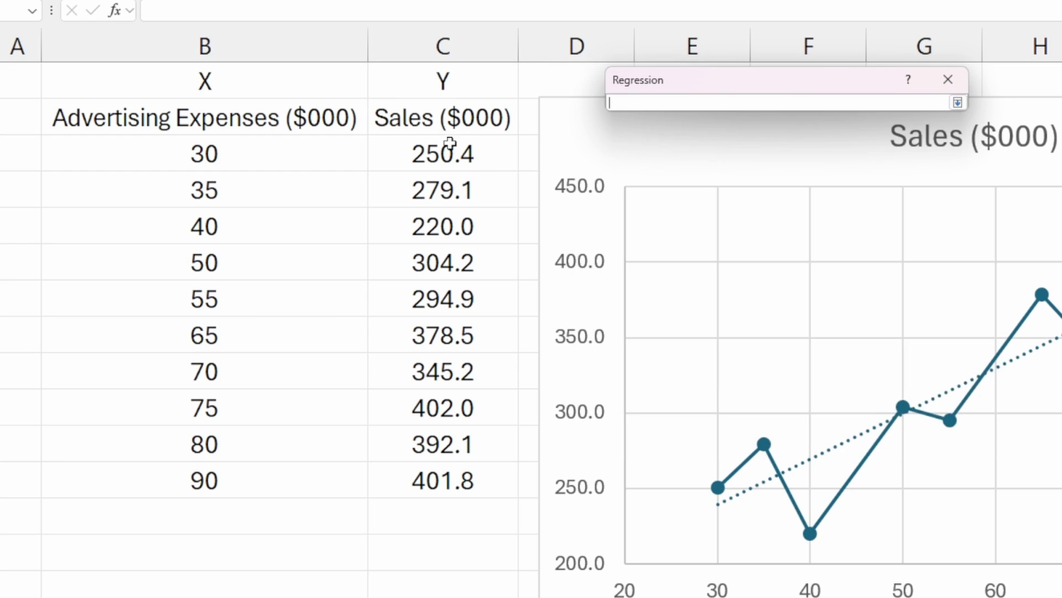
left_click_drag(442, 118, 432, 476)
left_click(956, 103)
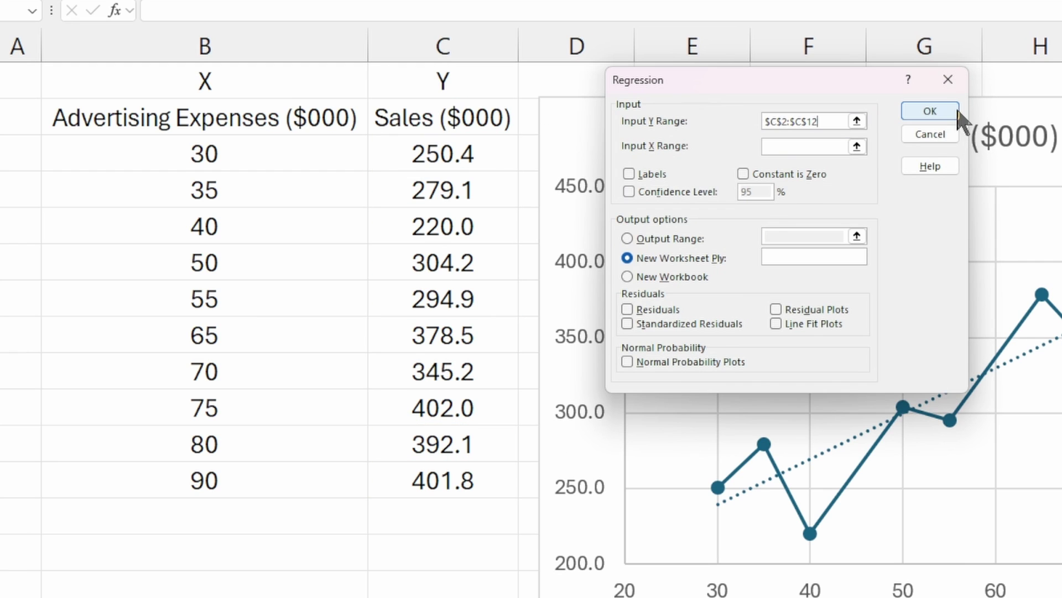
left_click(857, 146)
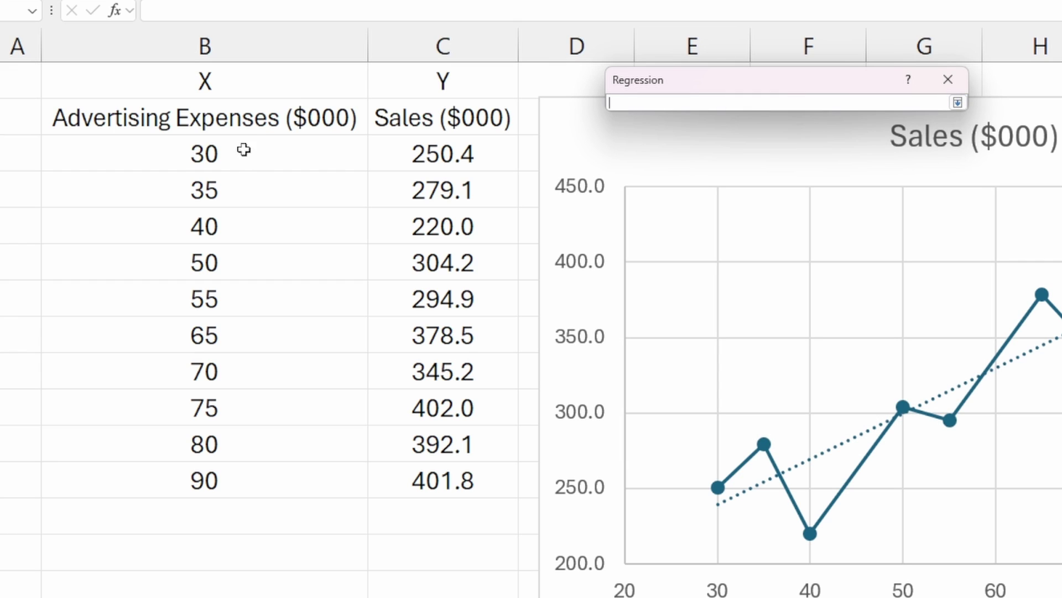
left_click_drag(247, 120, 247, 479)
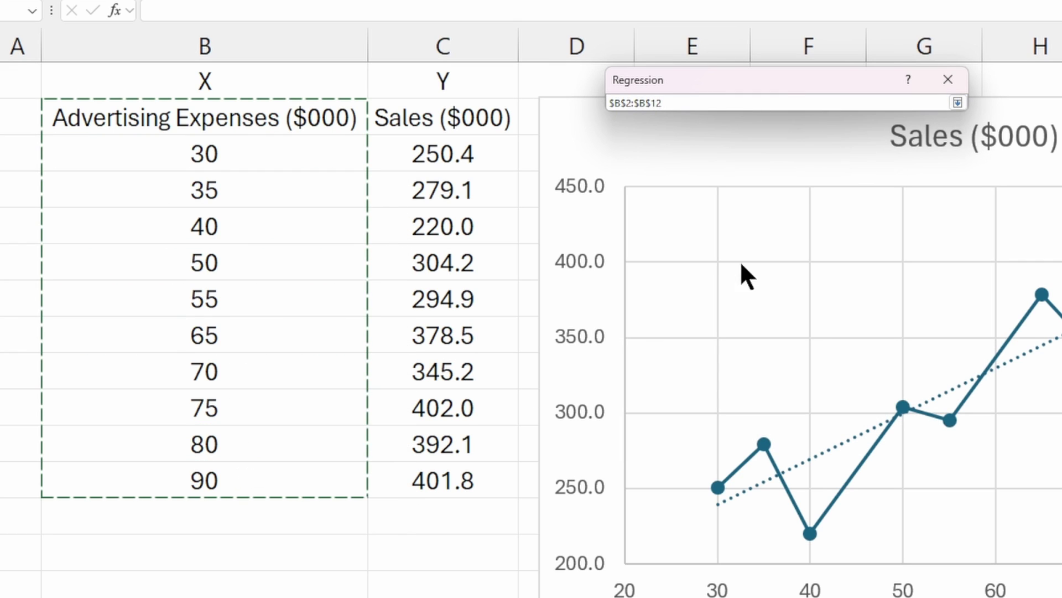
left_click(958, 103)
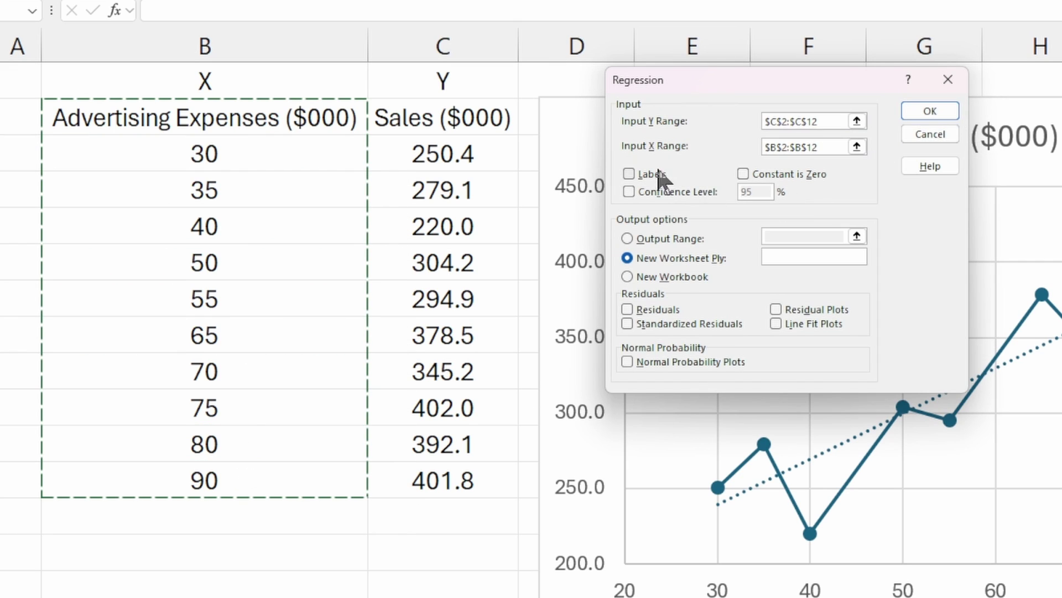
Tick Labels, keep the default confidence level, and set the output range to B18.
left_click(629, 174)
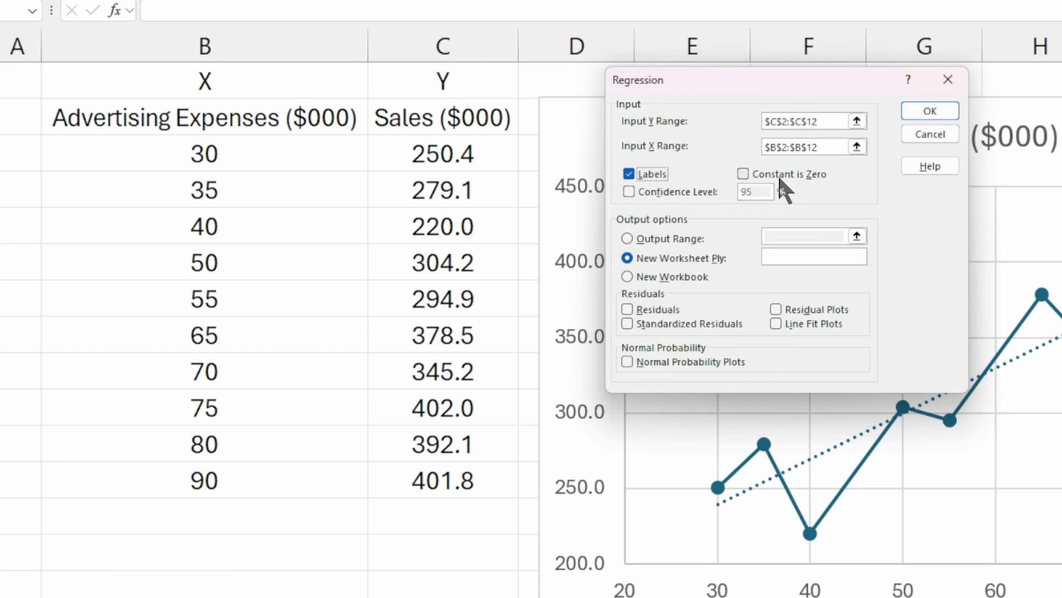
left_click(688, 192)
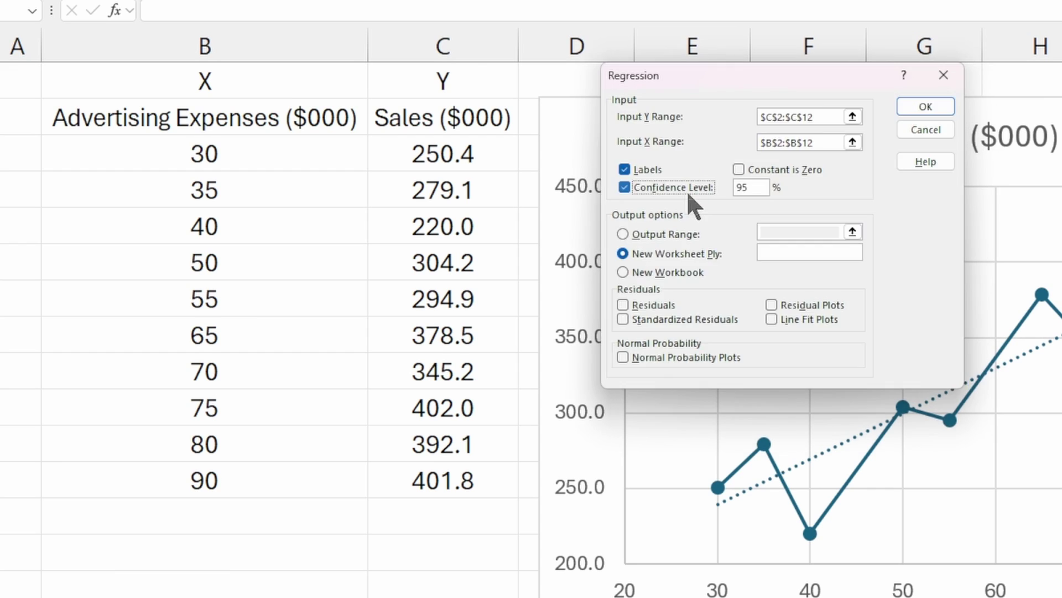
double_click(750, 188)
left_click(661, 190)
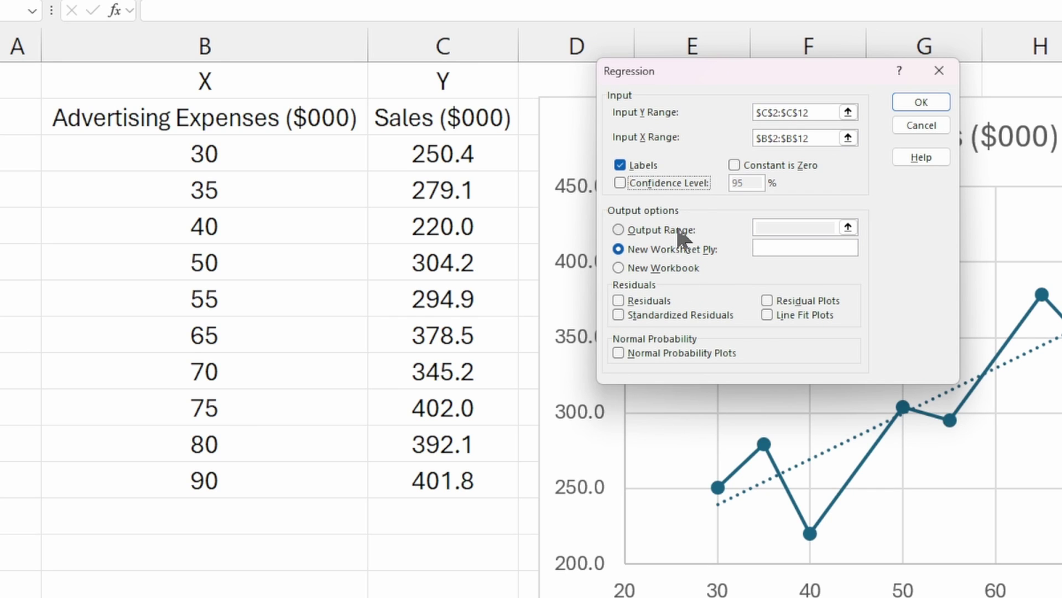
left_click(680, 232)
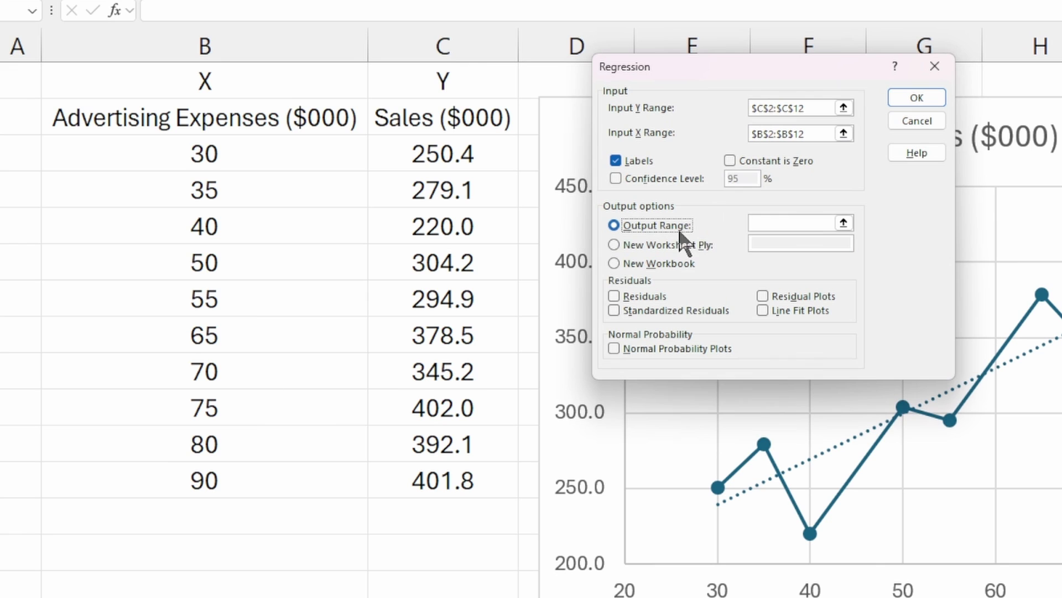
left_click(843, 223)
scroll(662, 382, "down", 2)
left_click(263, 469)
left_click(944, 90)
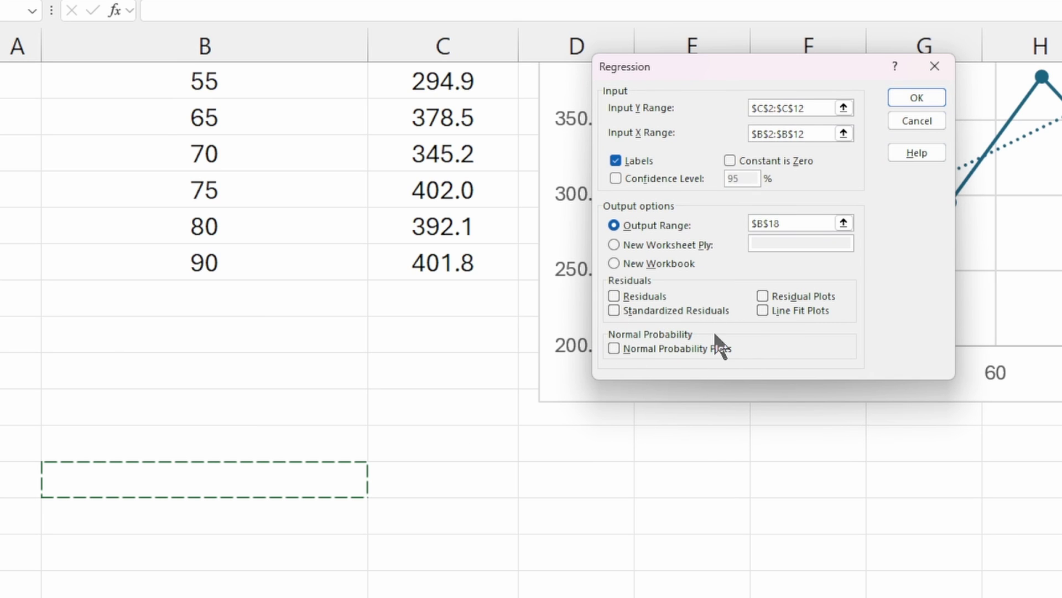
left_click(919, 99)
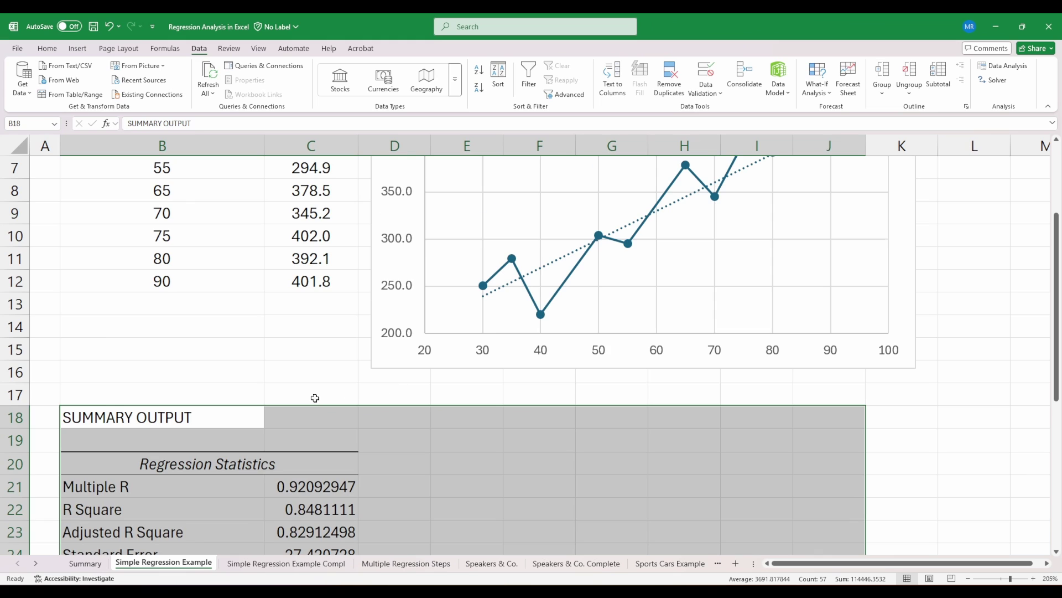
scroll(450, 447, "down", 4)
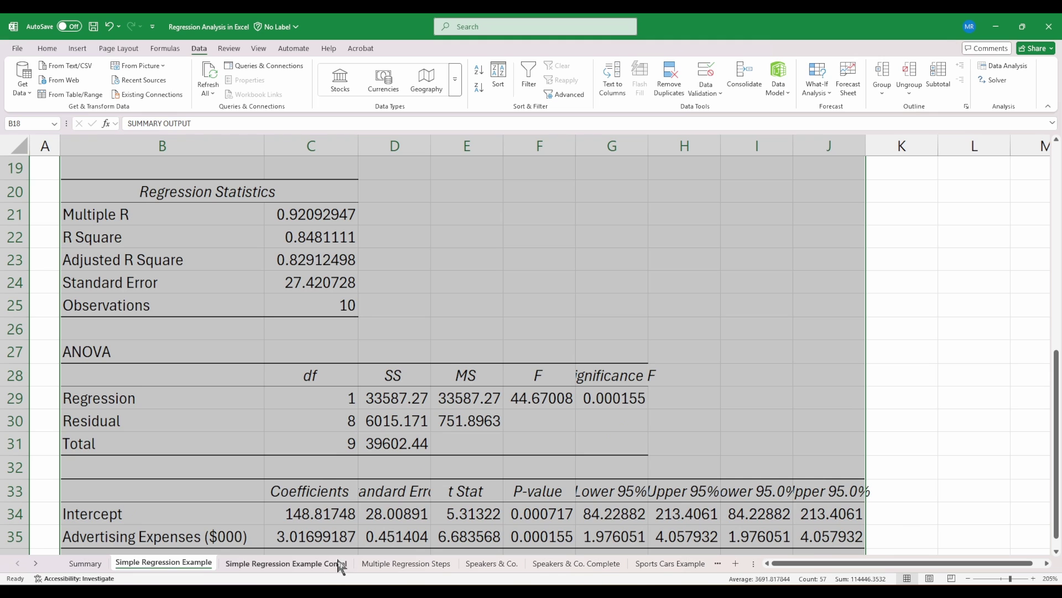
left_click(309, 563)
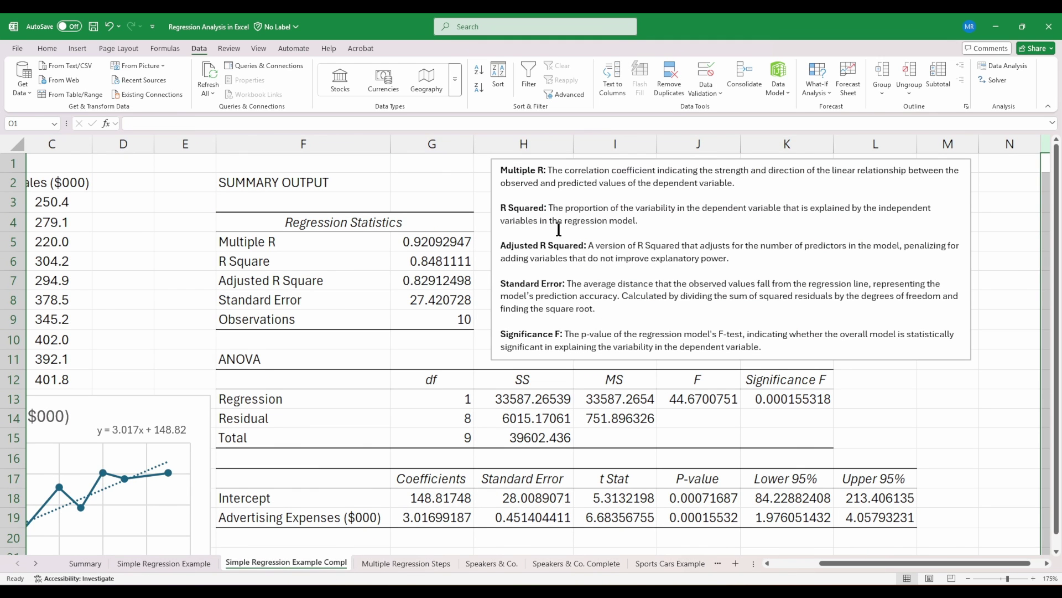
left_click(449, 188)
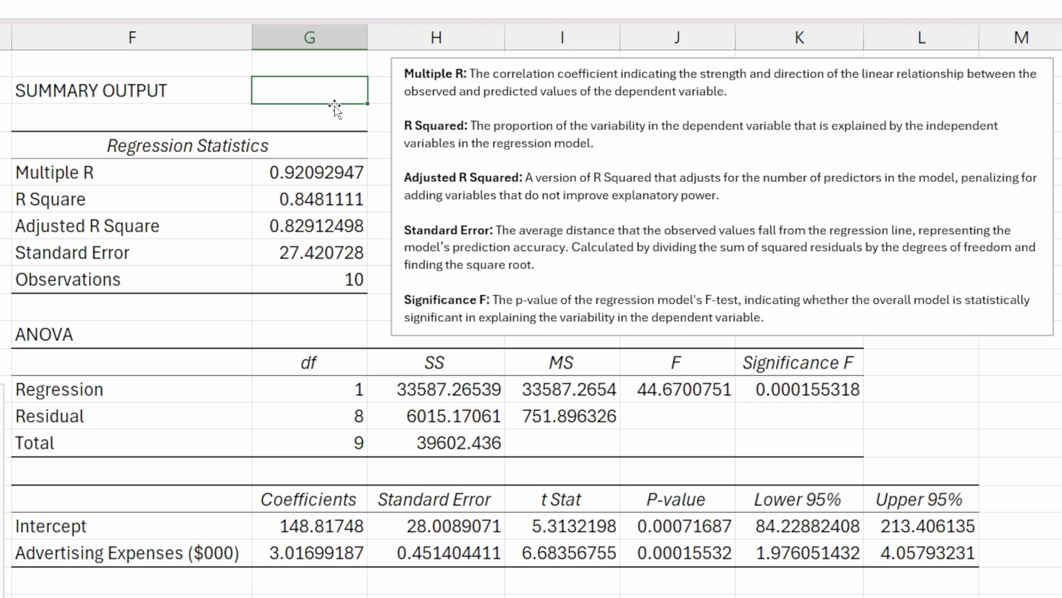
left_click_drag(147, 181, 327, 173)
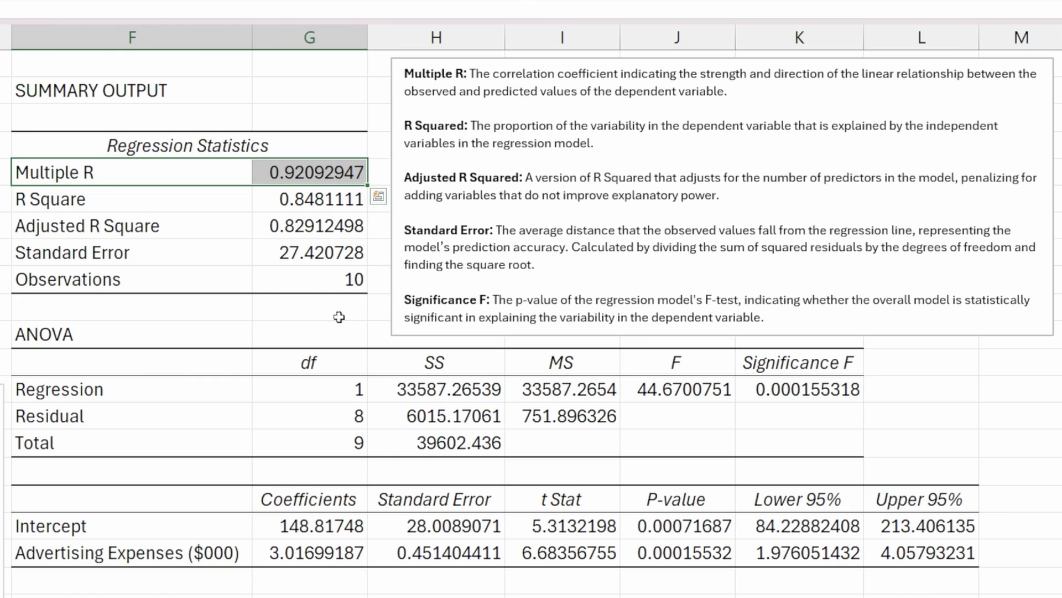
Choose Correlation from the Data Analysis tools.
left_click(343, 318)
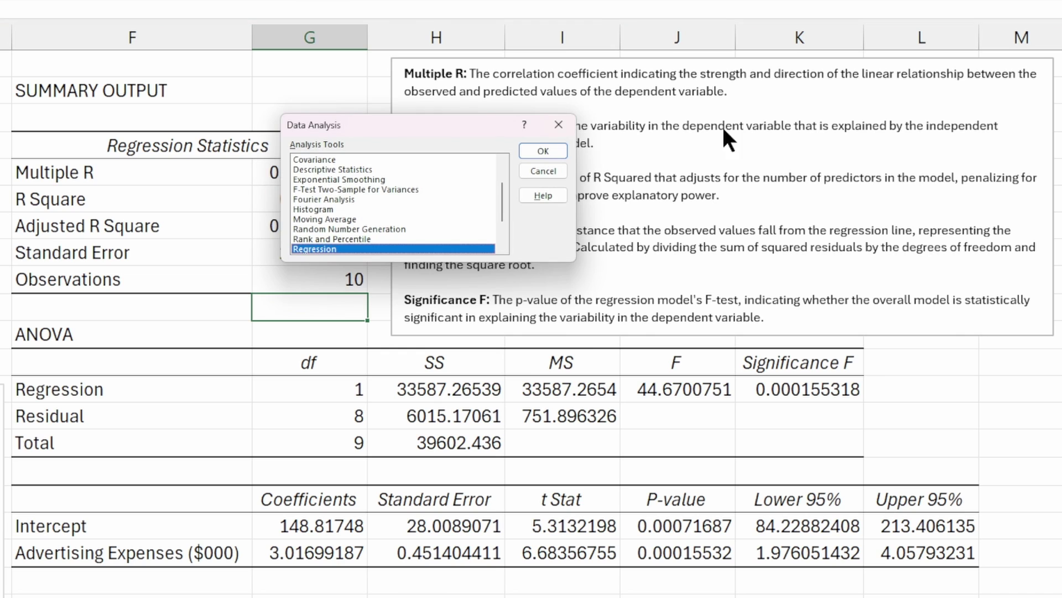
scroll(504, 195, "up", 1)
scroll(505, 199, "up", 1)
left_click(354, 189)
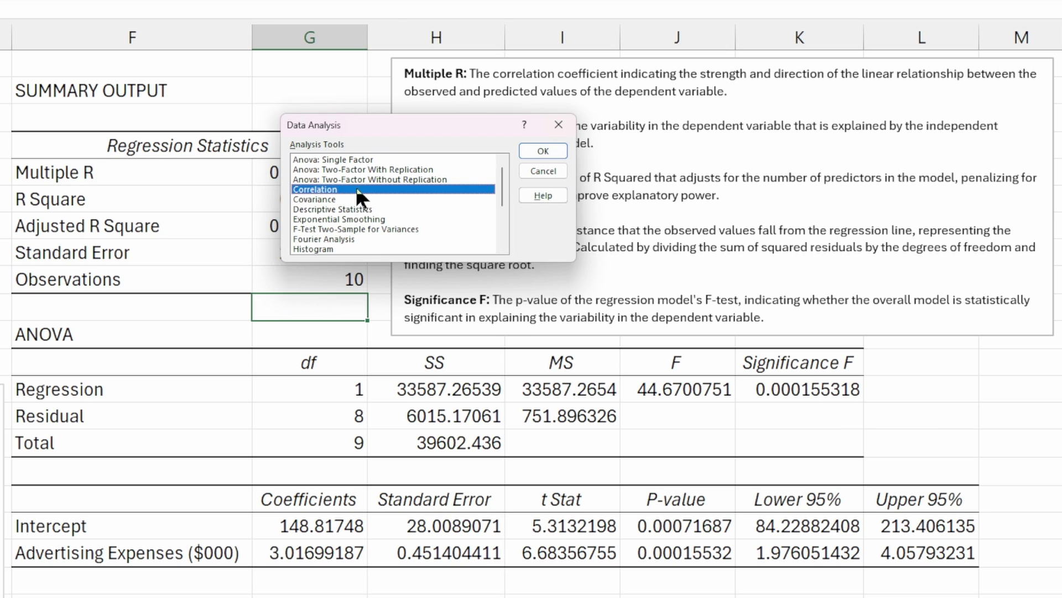
left_click(540, 150)
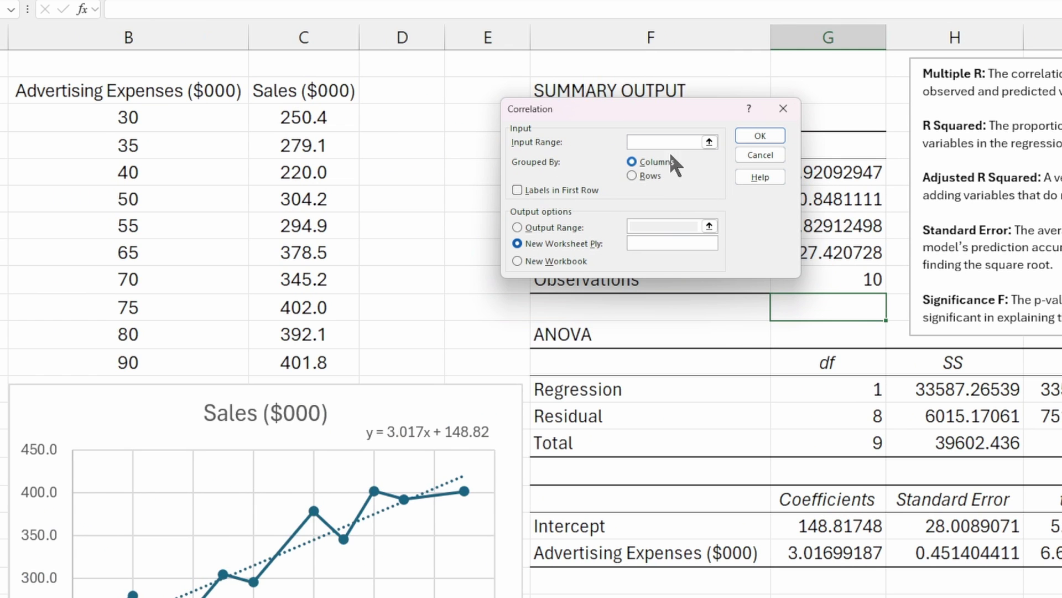
Set the correlation input range to B2:C12 with first-row labels and output to this sheet.
left_click(709, 142)
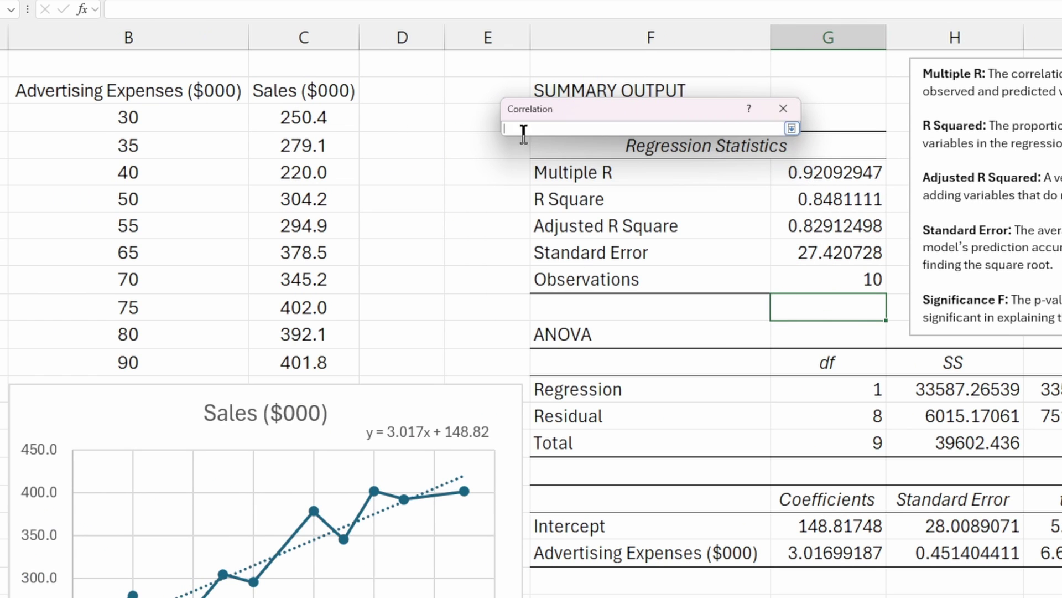
left_click_drag(93, 91, 351, 360)
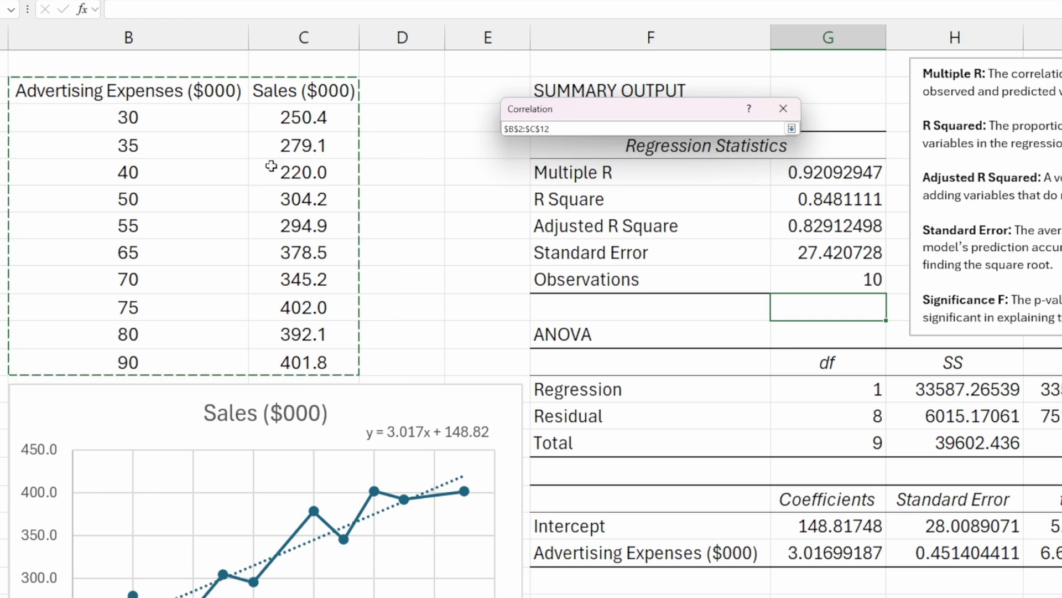
left_click(792, 128)
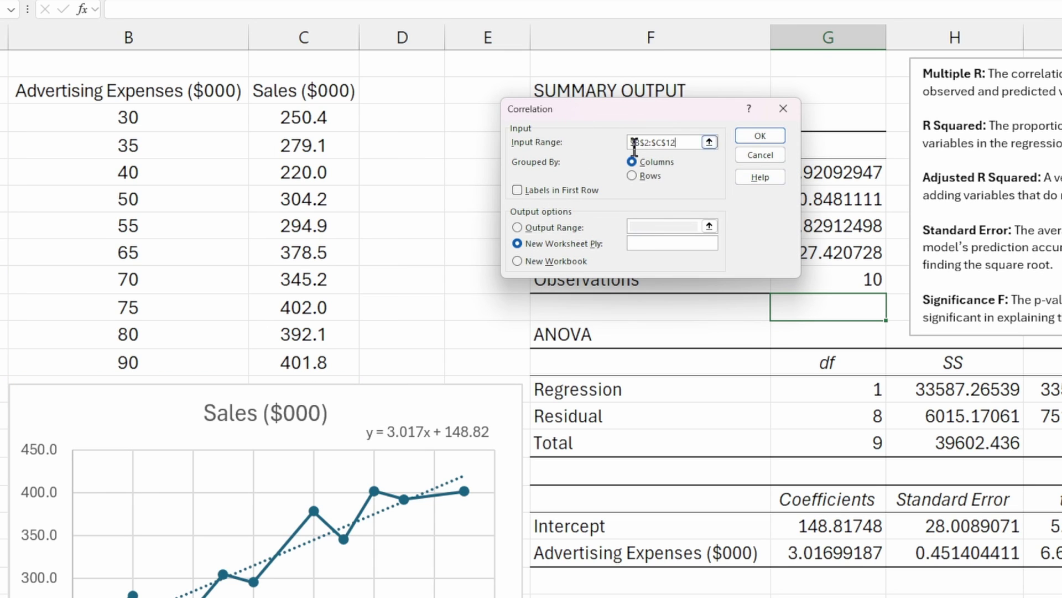
left_click(577, 191)
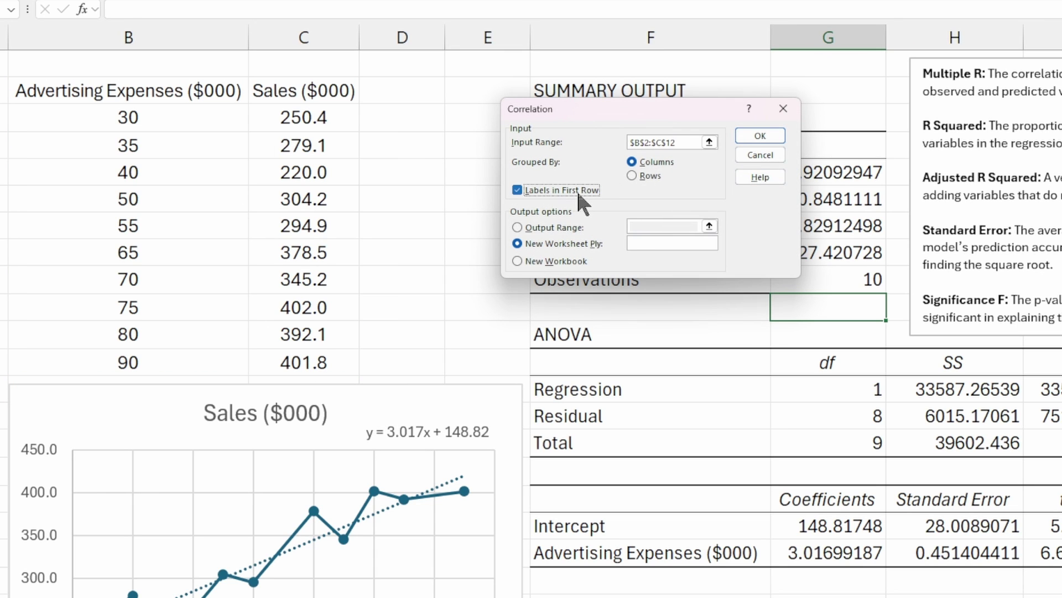
left_click(576, 227)
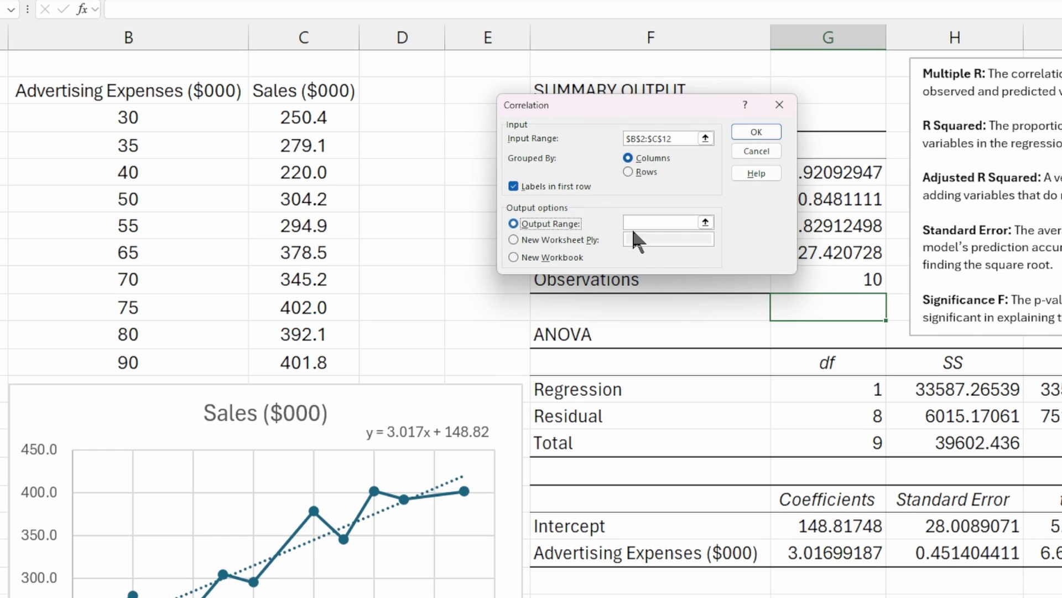
left_click(706, 222)
scroll(998, 238, "right", 3)
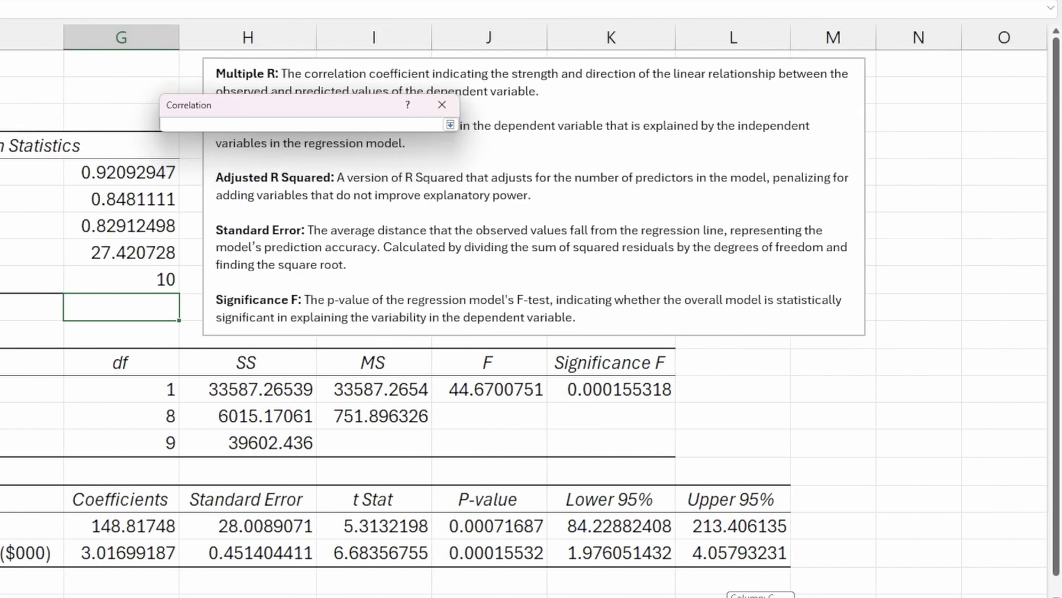
Output the correlation table at O3 and auto-fit columns O, P and Q.
left_click(996, 118)
left_click(450, 125)
left_click(413, 133)
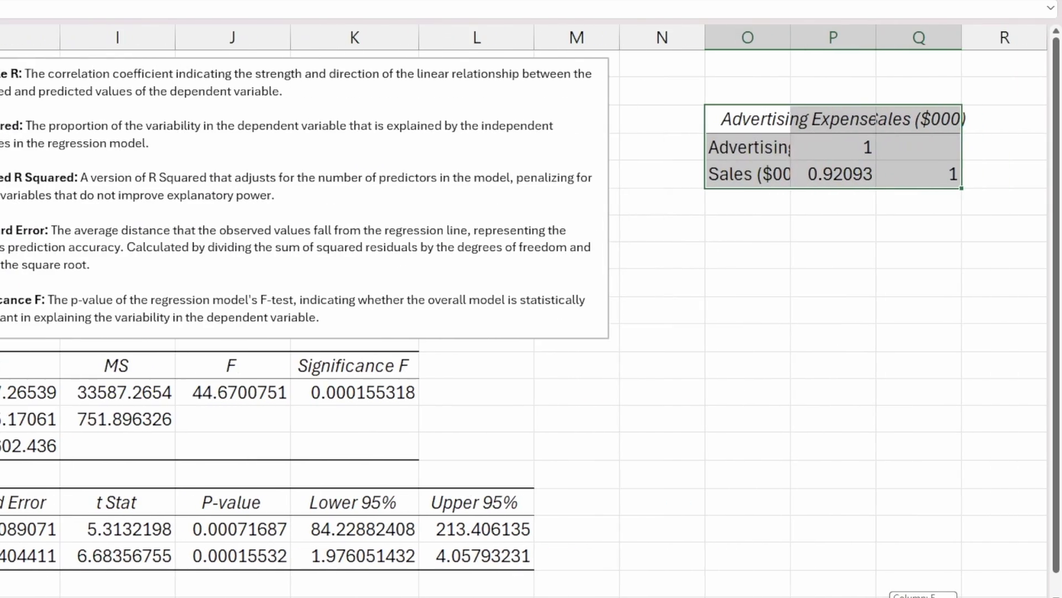
double_click(791, 36)
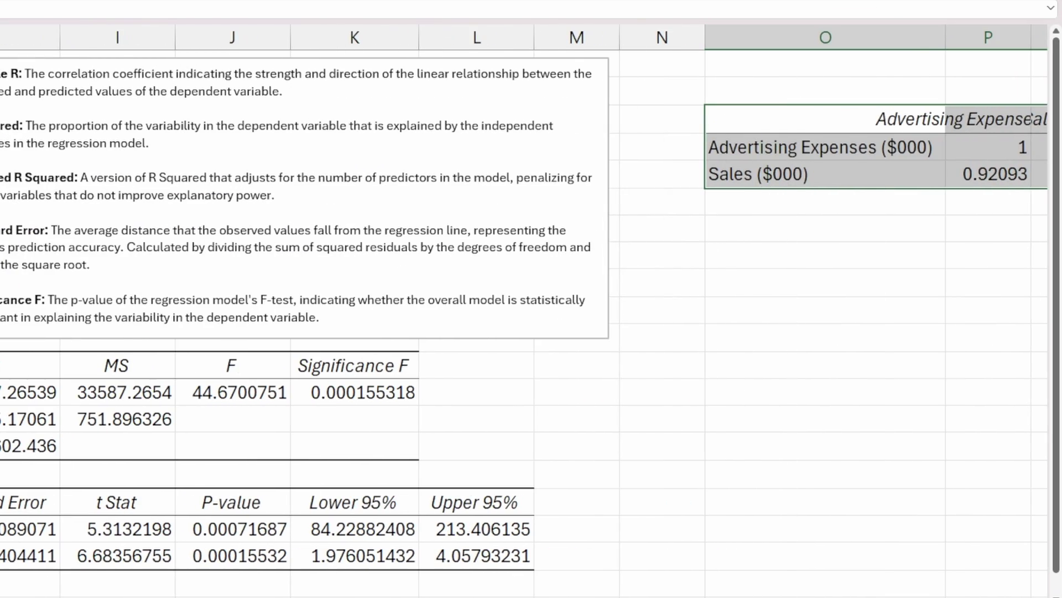
scroll(977, 400, "right", 3)
double_click(879, 39)
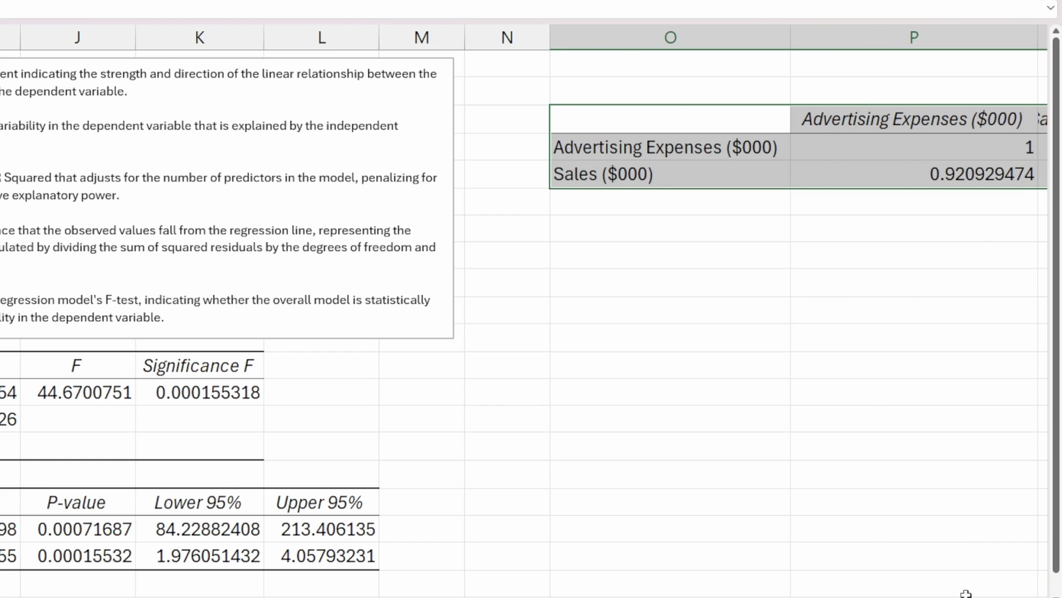
scroll(963, 539, "right", 1)
double_click(963, 38)
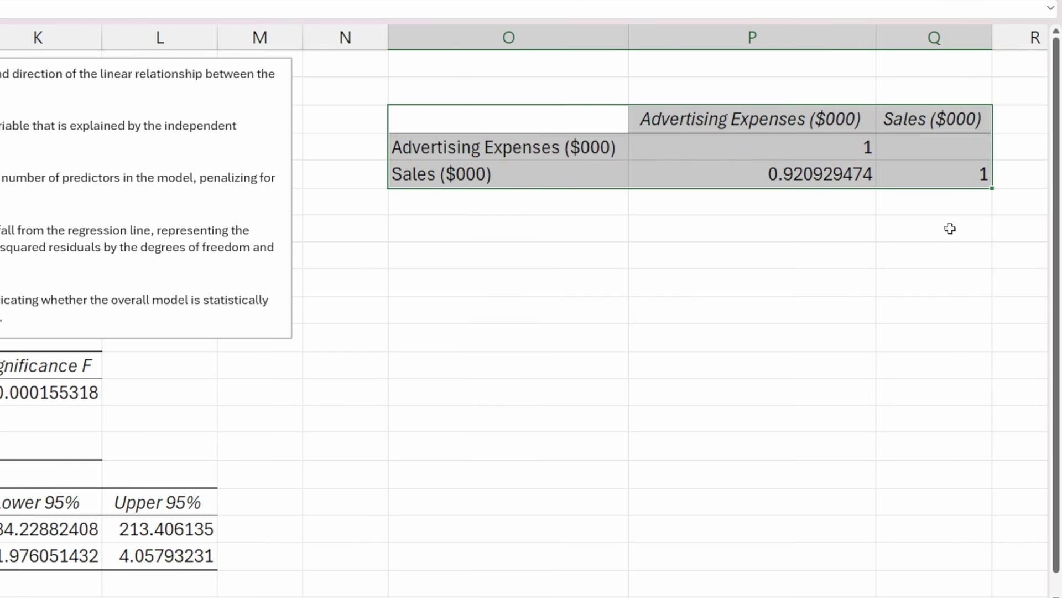
Walk through the table's labels, the self-correlations of 1, and the 0.920929474 correlation.
left_click(565, 148)
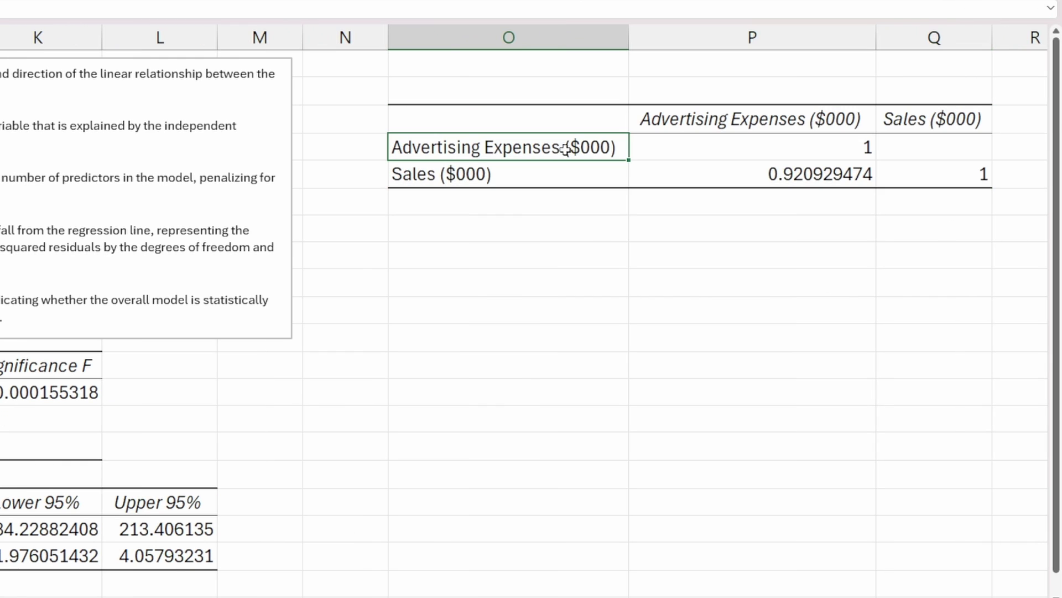
left_click(854, 147)
left_click(805, 117)
left_click(533, 175)
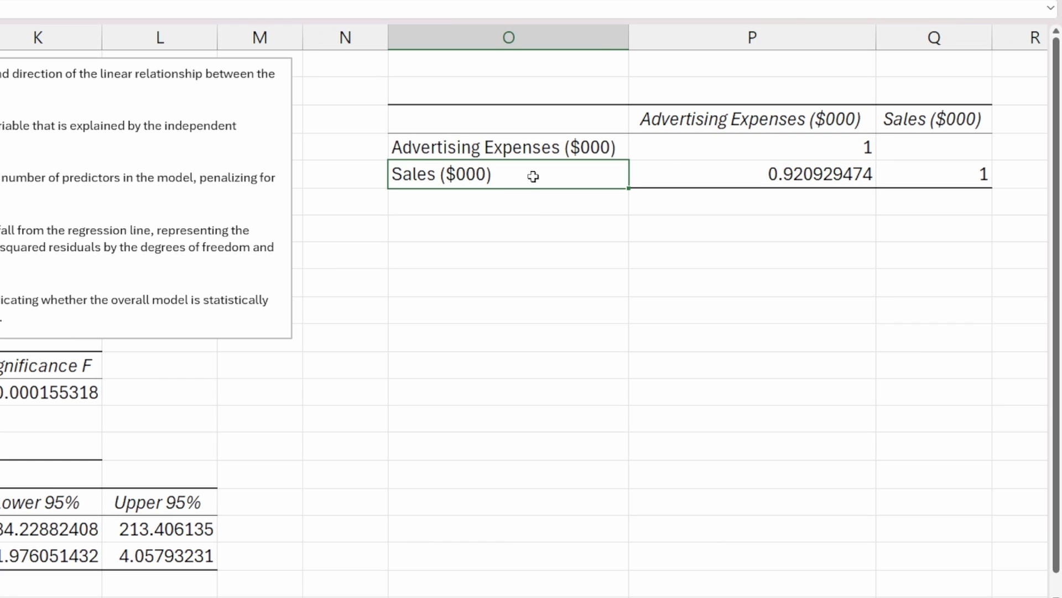
left_click(941, 176)
left_click(942, 121)
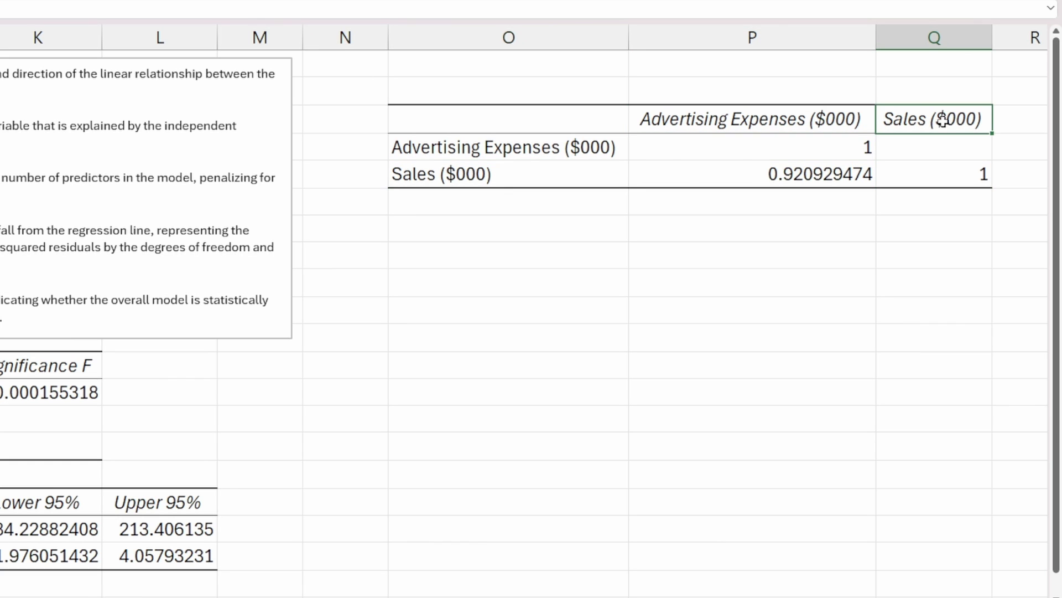
left_click(789, 175)
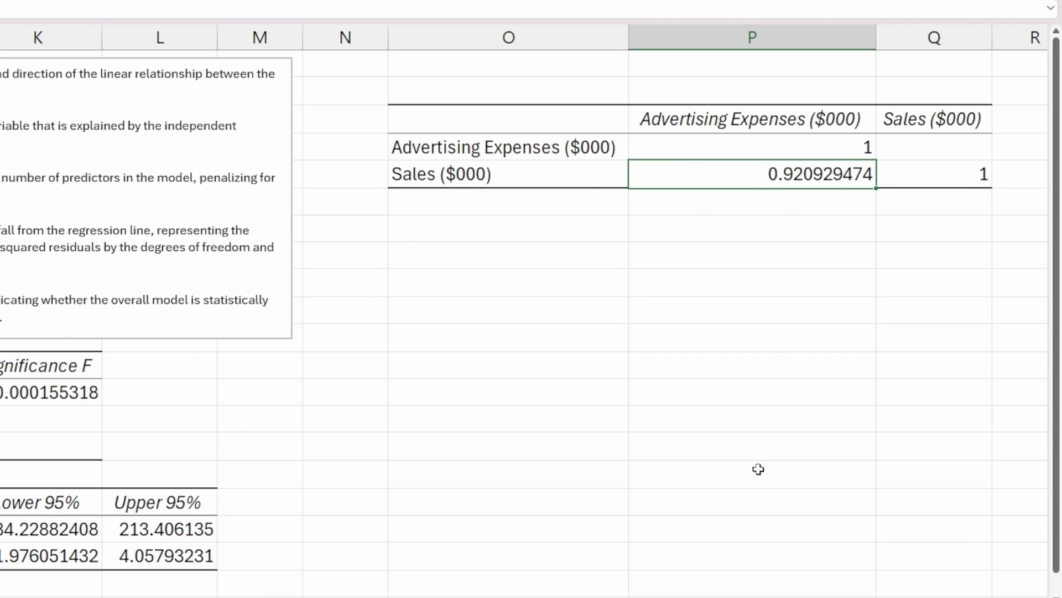
scroll(896, 583, "left", 2)
scroll(896, 583, "left", 3)
Fill the R Square (0.8481111) and Adjusted R Square (0.82912498) rows yellow.
left_click_drag(198, 176, 332, 176)
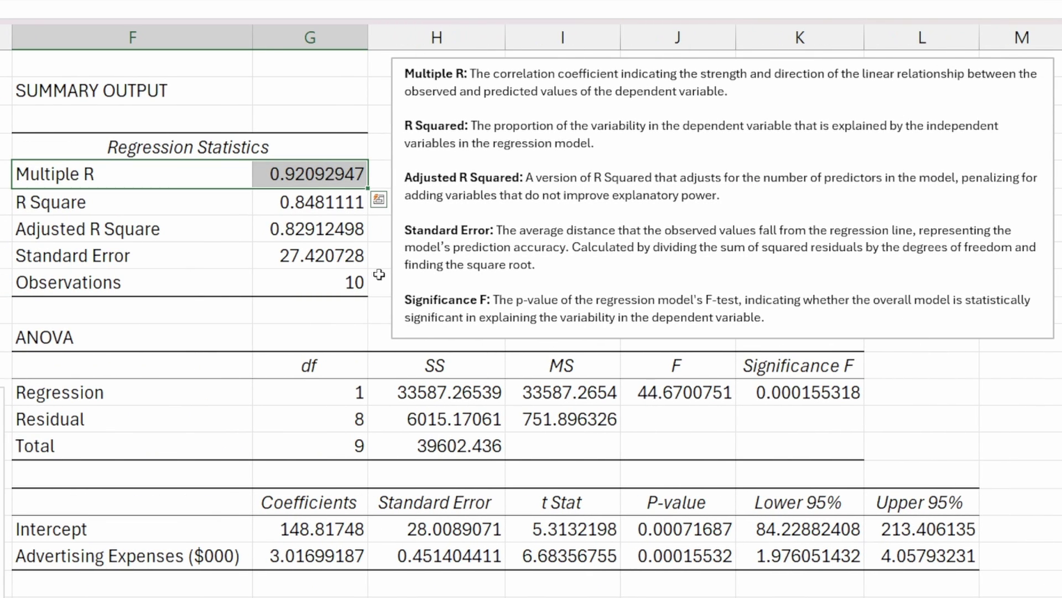
left_click_drag(221, 201, 280, 206)
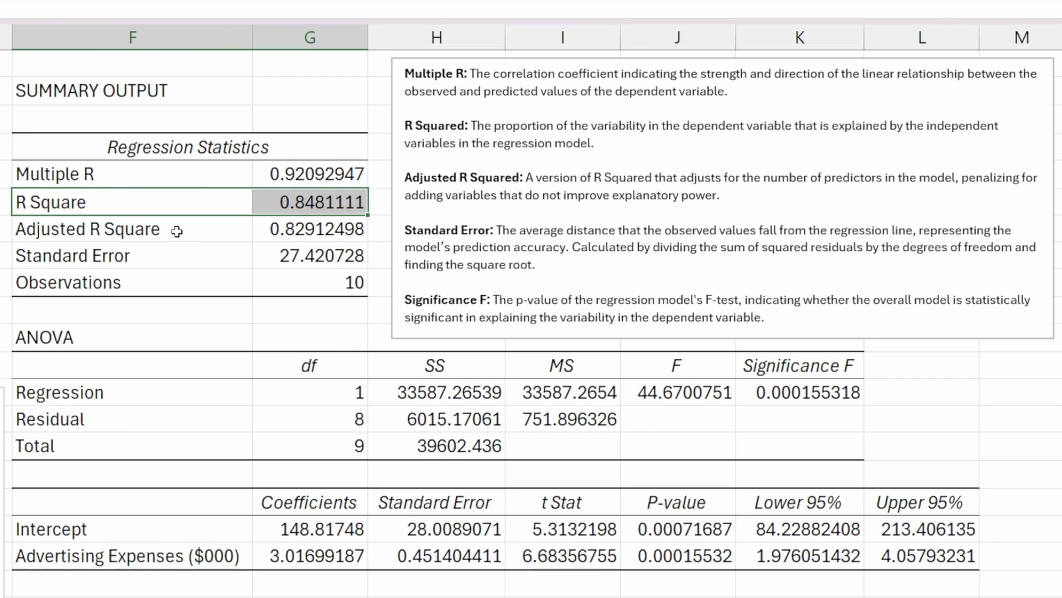
left_click_drag(172, 230, 285, 232)
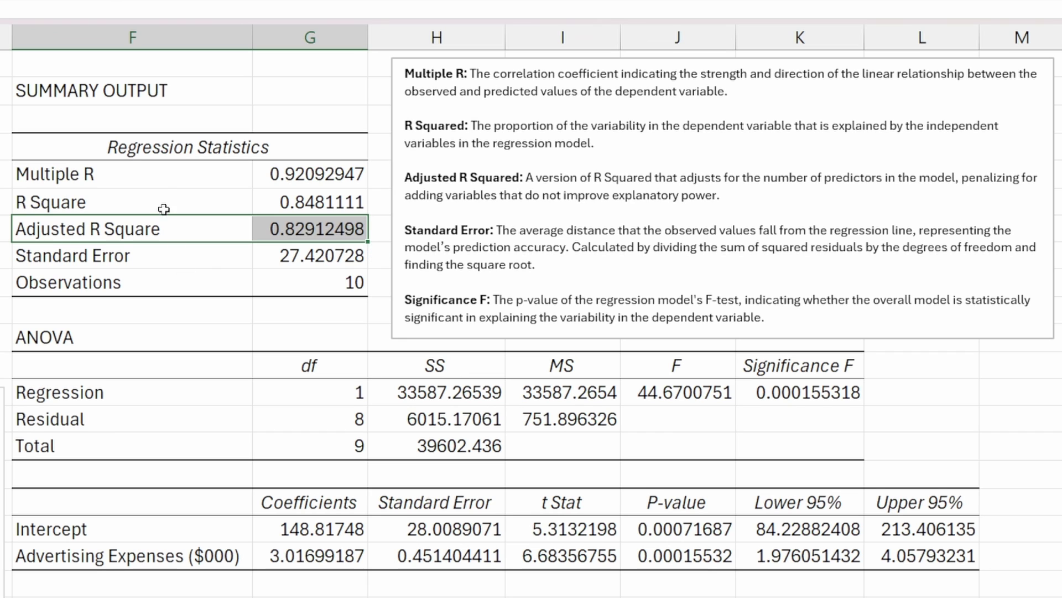
left_click_drag(160, 203, 283, 230)
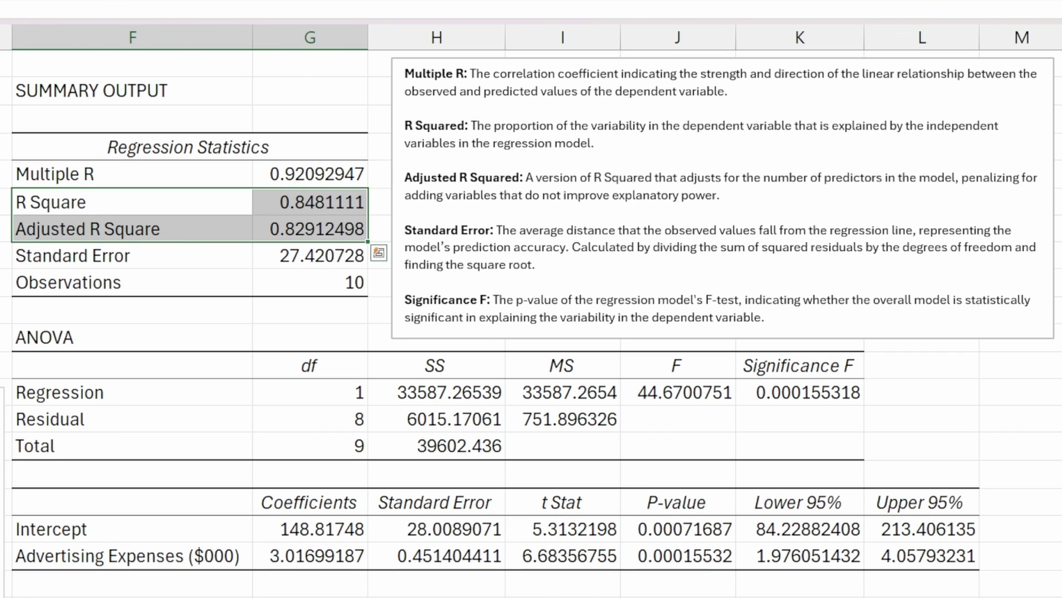
key("alt+h")
key("h")
left_click(32, 173)
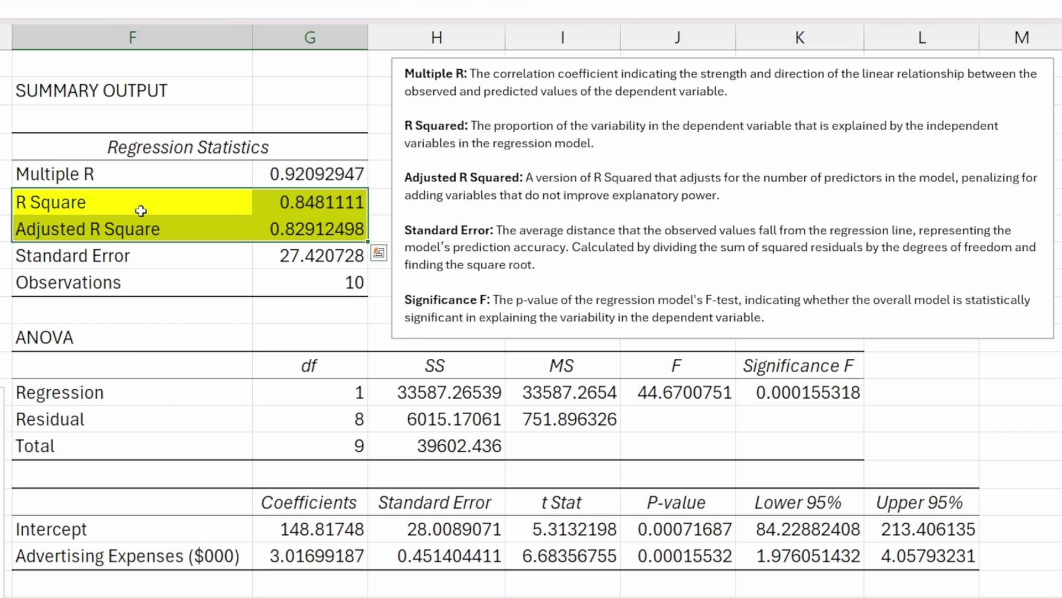
left_click(226, 235)
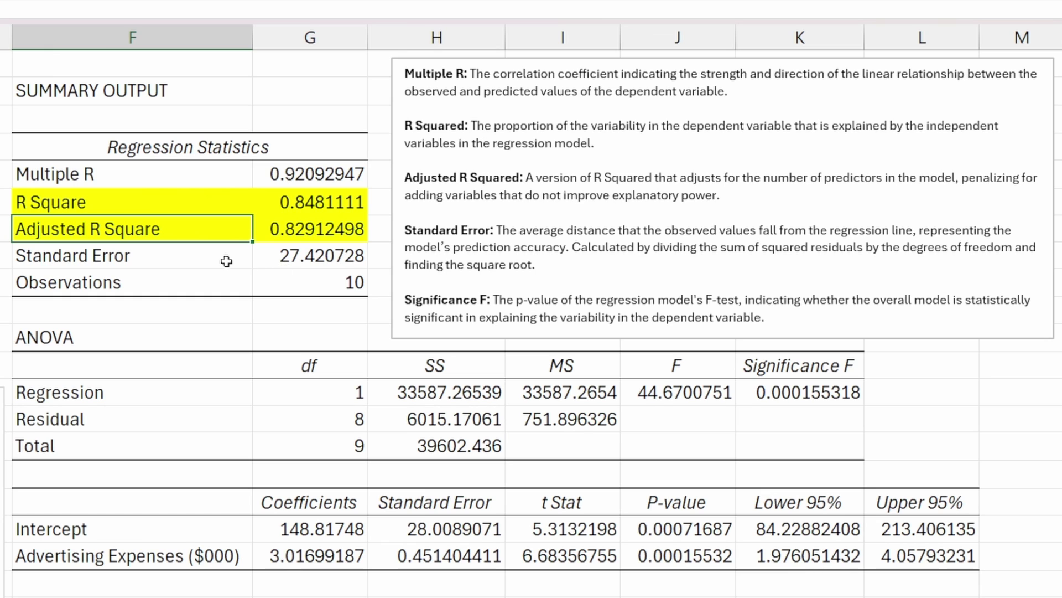
Select the Standard Error and Observations label and value rows to point them out.
left_click_drag(227, 259, 320, 262)
left_click_drag(213, 264, 305, 259)
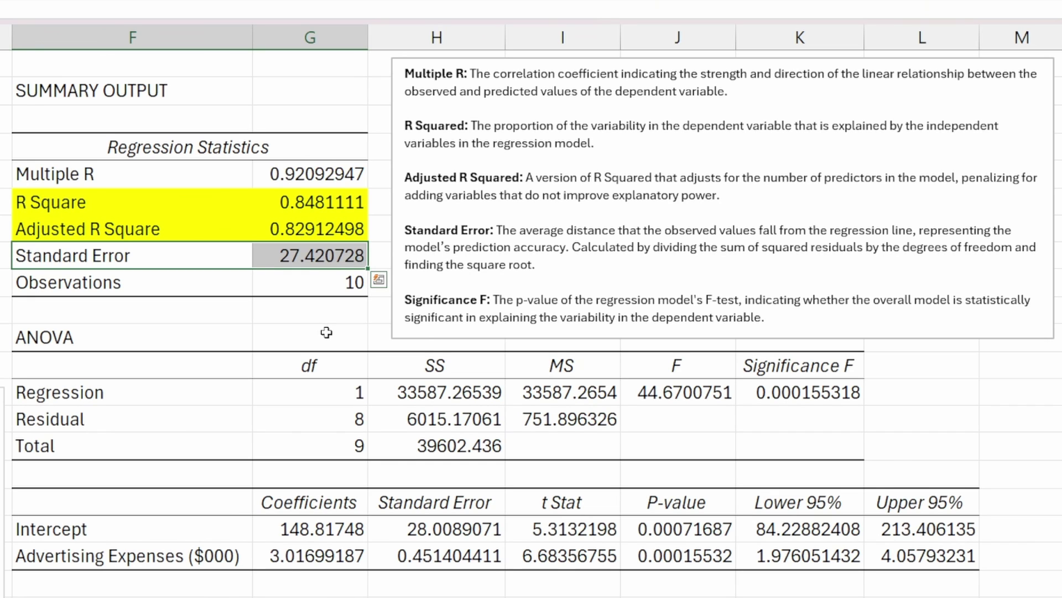
left_click_drag(187, 282, 330, 282)
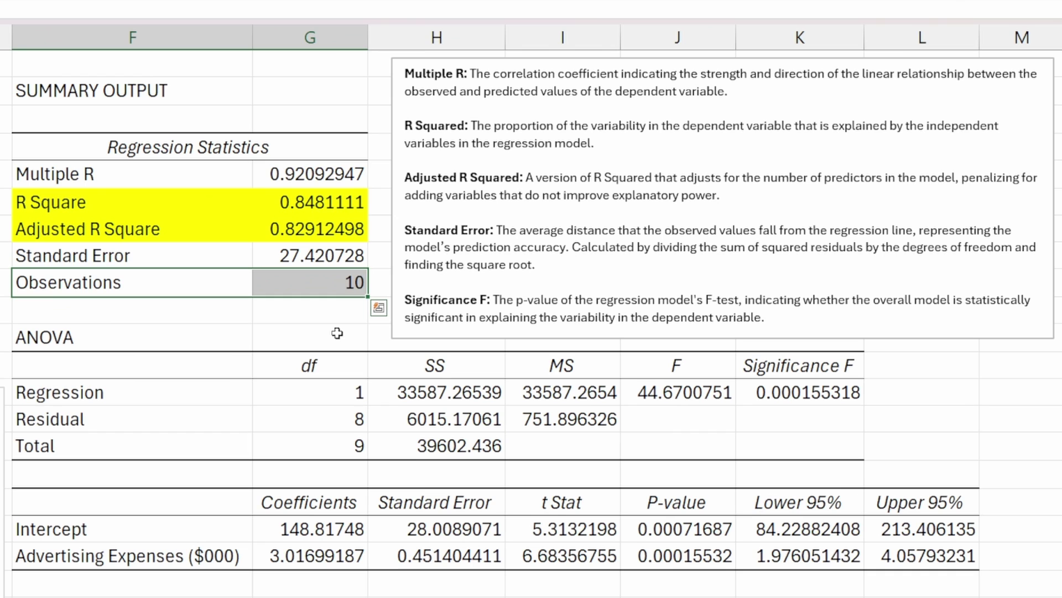
Repeat the yellow fill on the Significance F value 0.000155318 with F4.
scroll(363, 352, "down", 1)
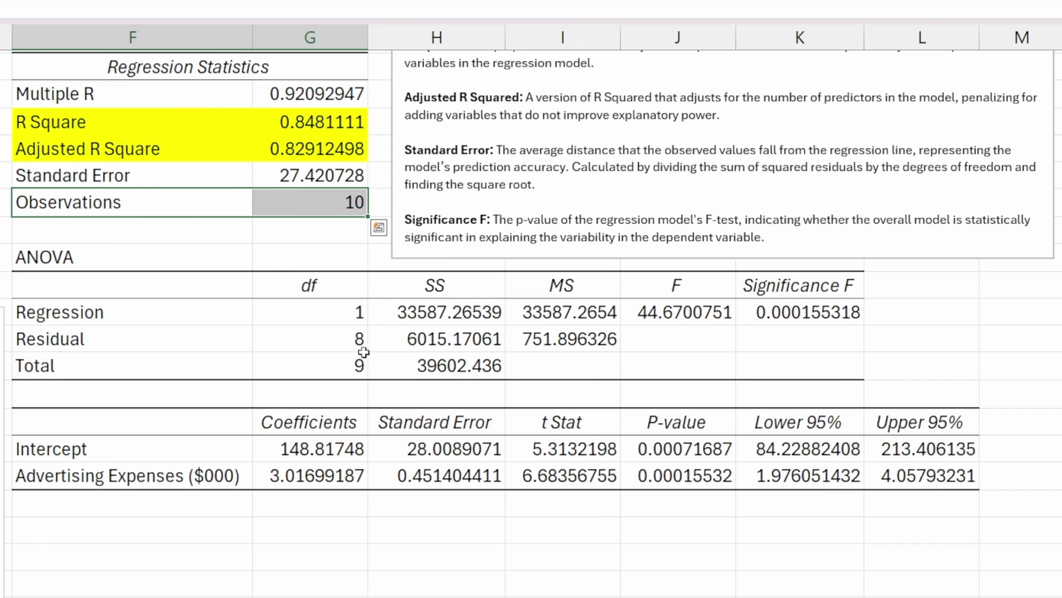
left_click(94, 257)
left_click_drag(94, 257, 954, 473)
left_click(948, 346)
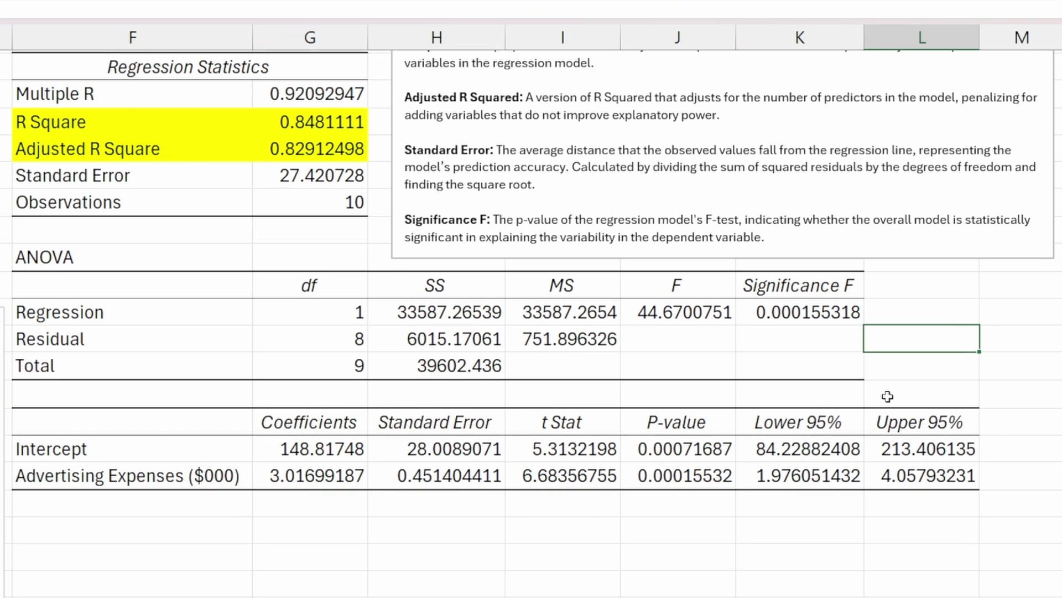
left_click(829, 317)
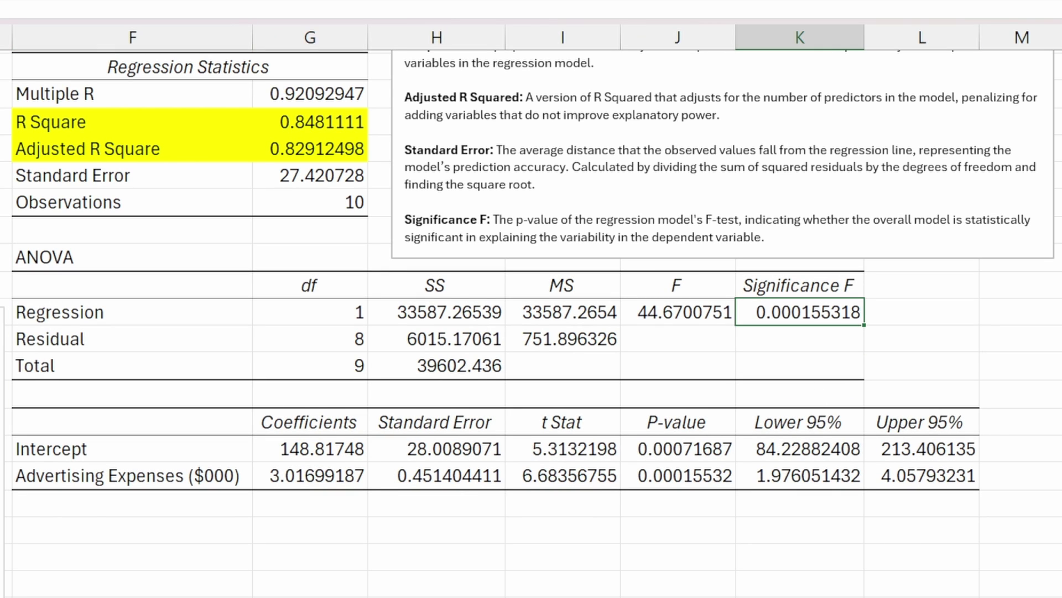
key("F4")
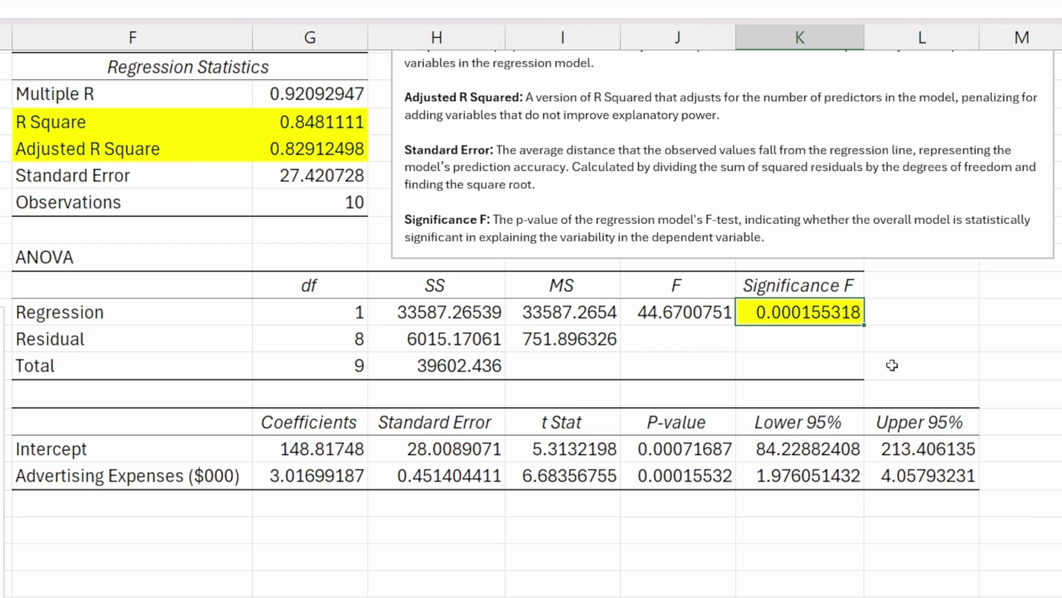
Enter the note '< 0.05' in the cell right of Significance F.
left_click(910, 313)
type("<")
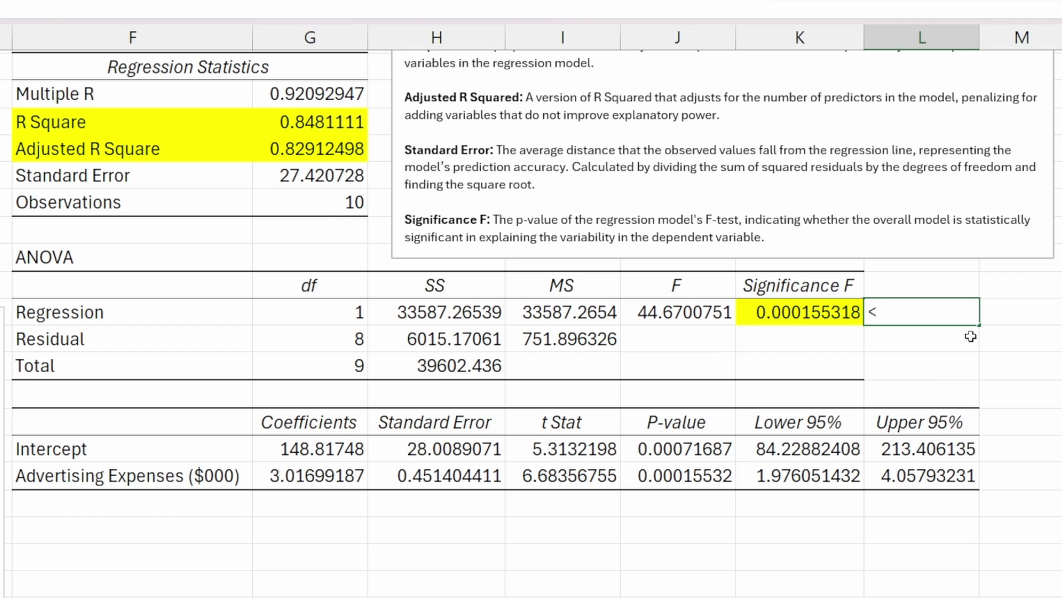
type(" 0.05")
key("Return")
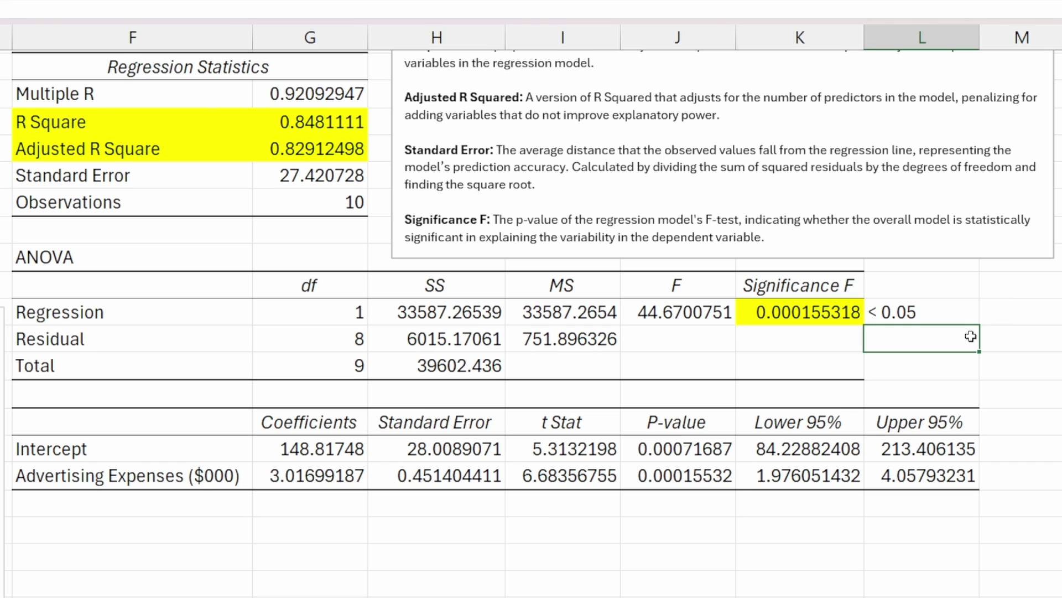
key("Up")
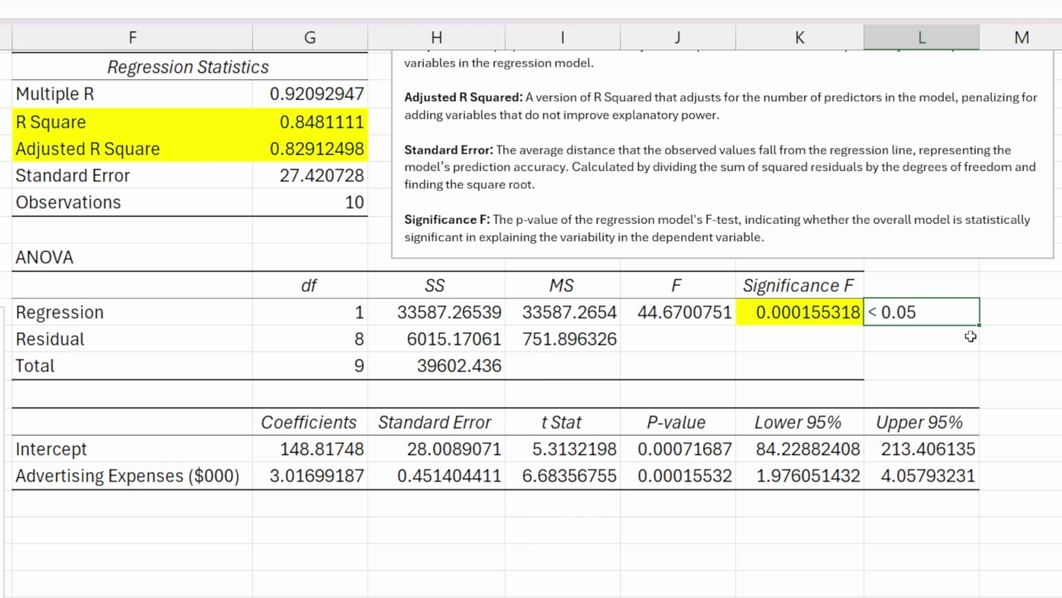
Point out the highlighted R Square rows and the Significance F with its < 0.05 note.
left_click_drag(327, 150, 112, 122)
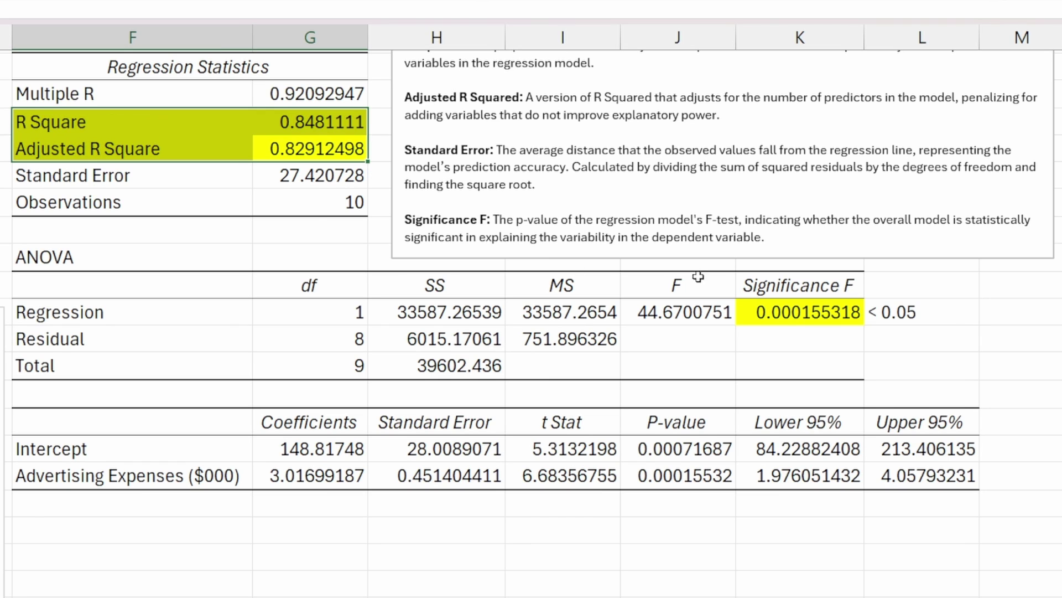
left_click_drag(944, 315, 792, 314)
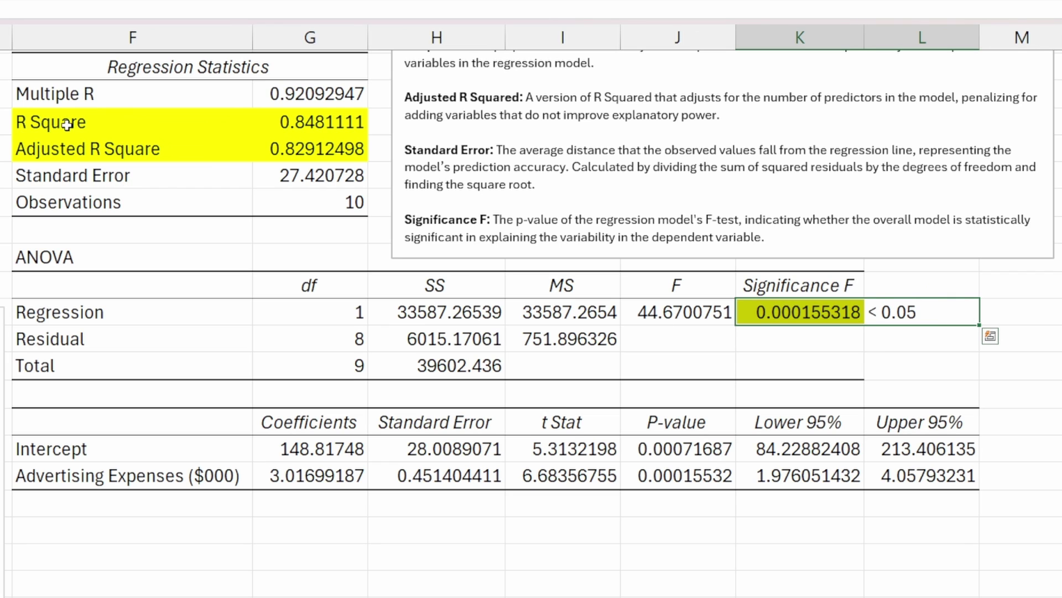
left_click_drag(65, 124, 299, 148)
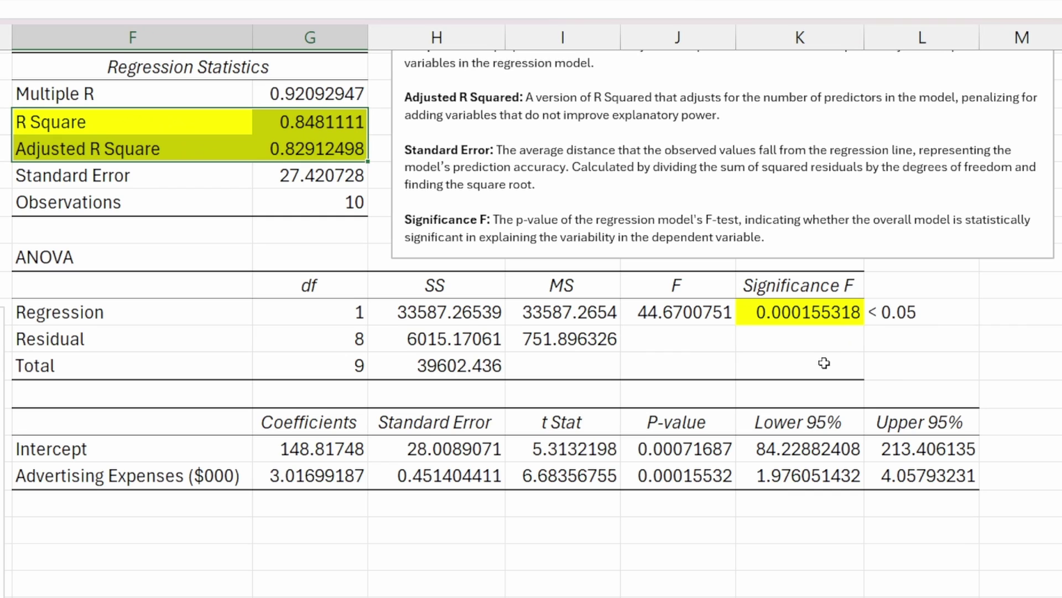
left_click_drag(811, 313, 921, 326)
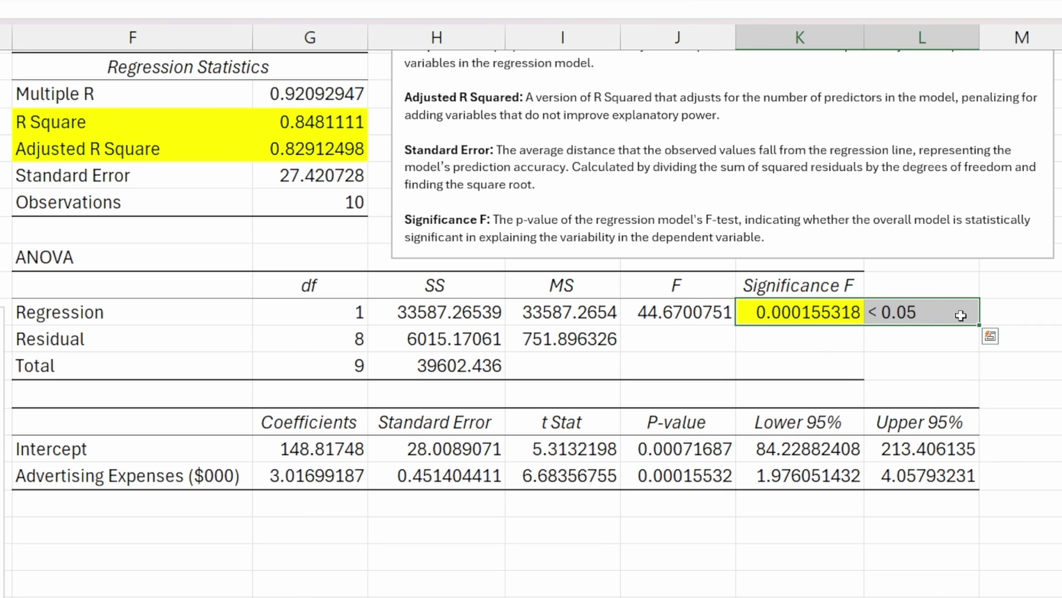
Mark the coefficients table and its Coefficients column with both coefficient values.
scroll(660, 480, "down", 1)
left_click_drag(90, 343, 878, 400)
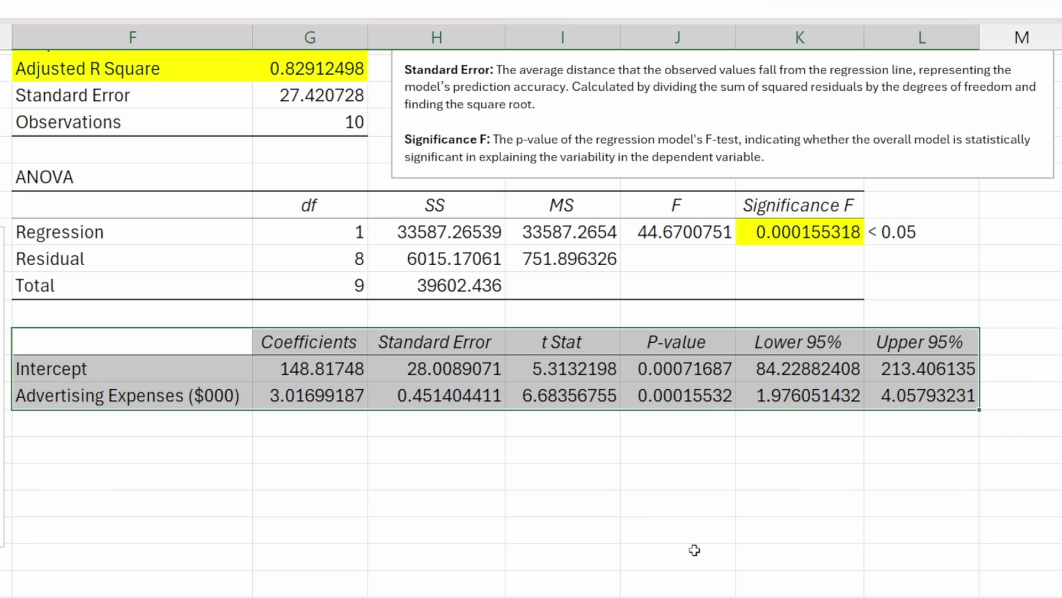
left_click_drag(879, 574, 845, 578)
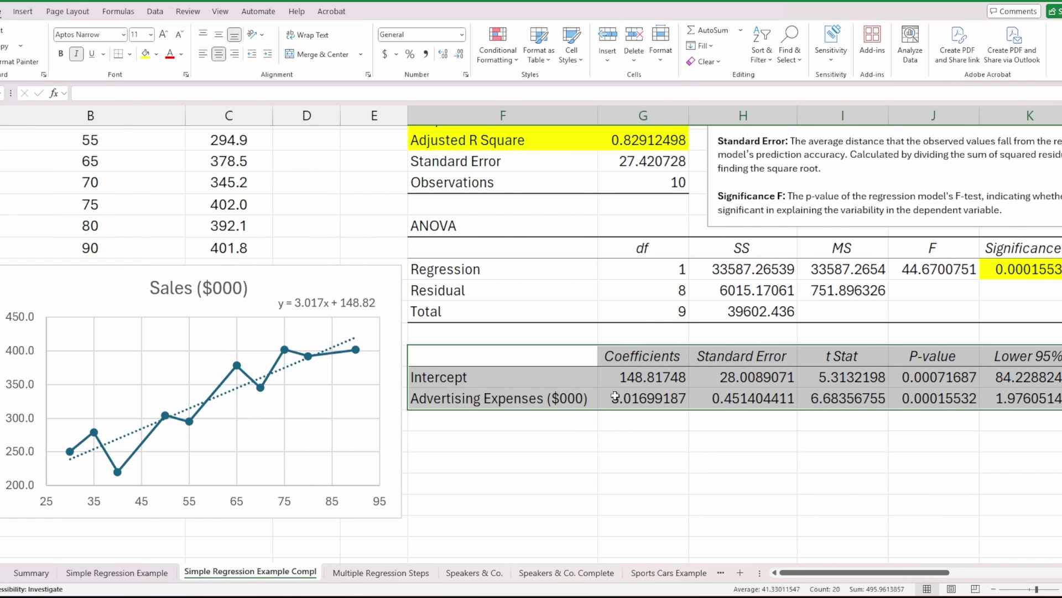
left_click_drag(631, 356, 638, 398)
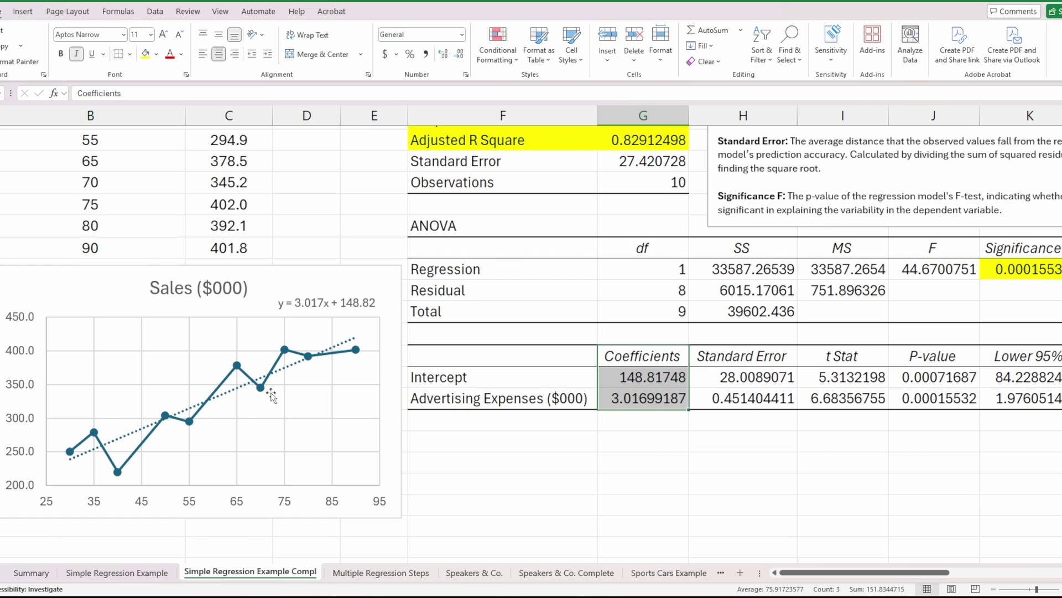
left_click(287, 364)
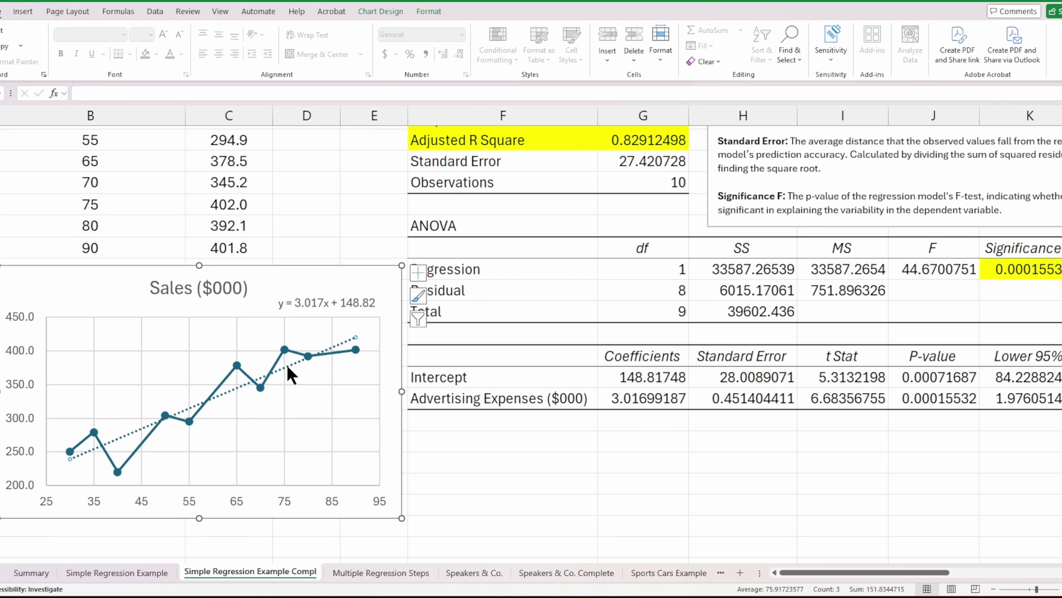
right_click(288, 365)
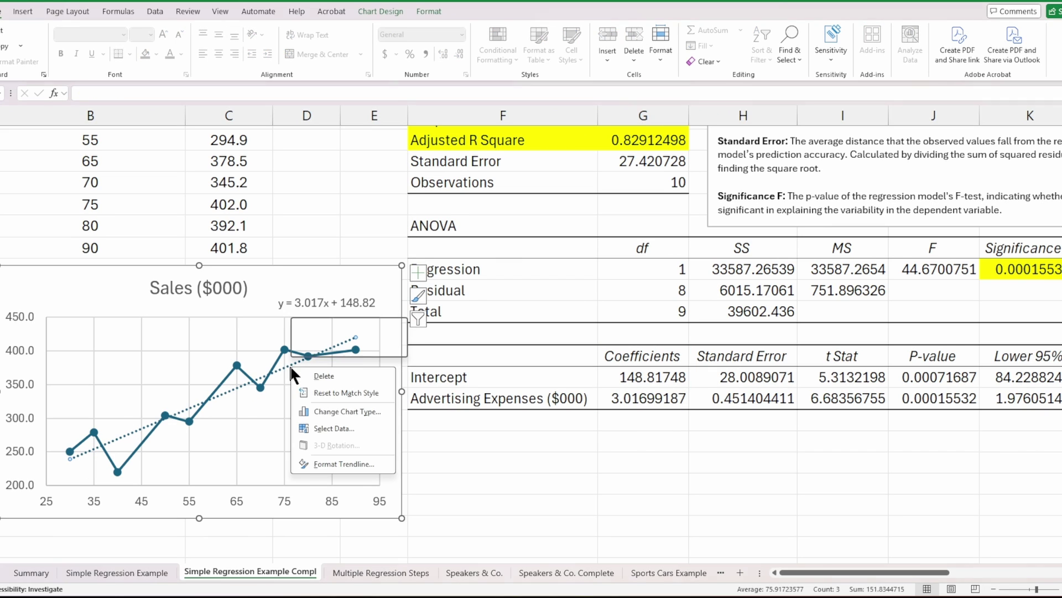
left_click(334, 464)
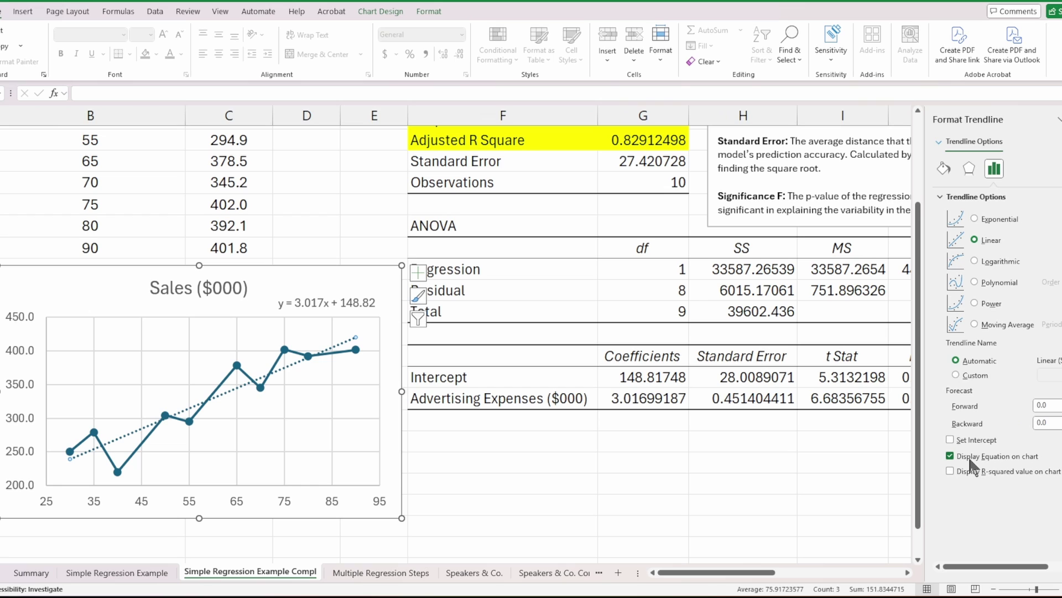
left_click(1059, 119)
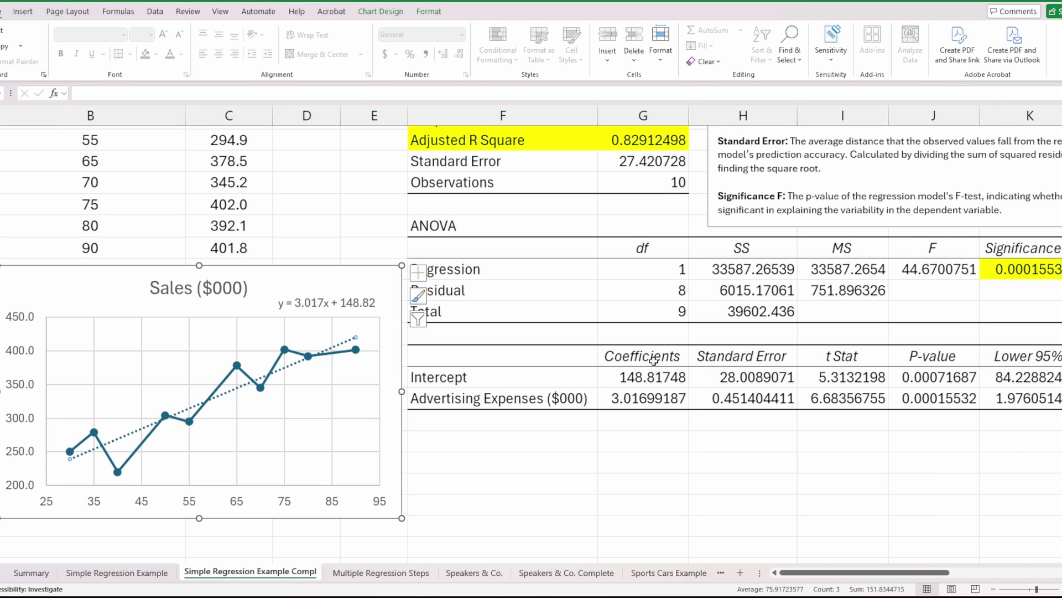
left_click_drag(655, 357, 658, 397)
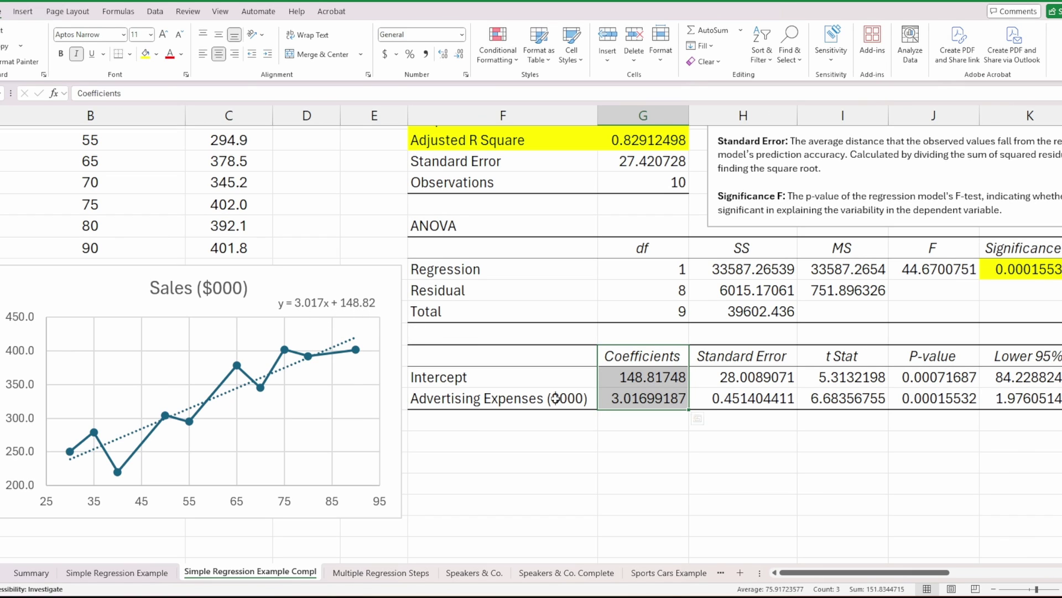
left_click(644, 405)
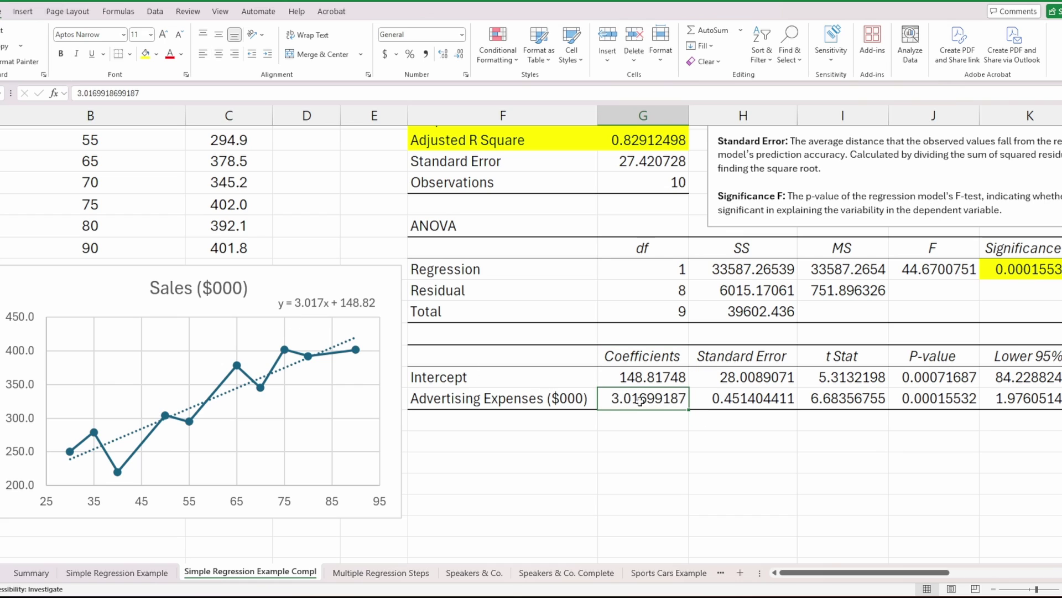
left_click_drag(664, 402, 535, 396)
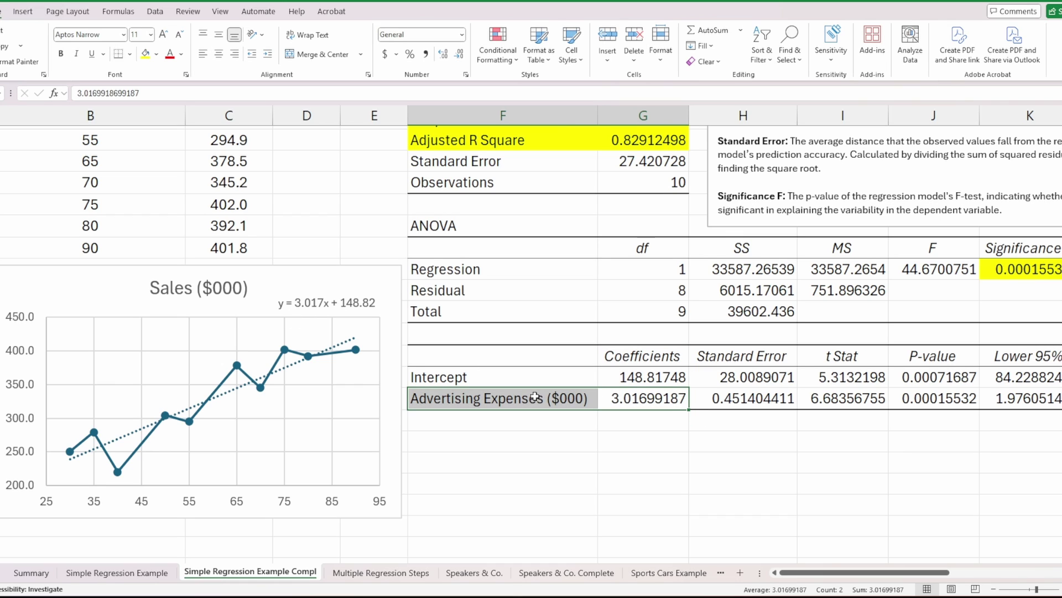
left_click(649, 376)
left_click_drag(656, 378, 514, 377)
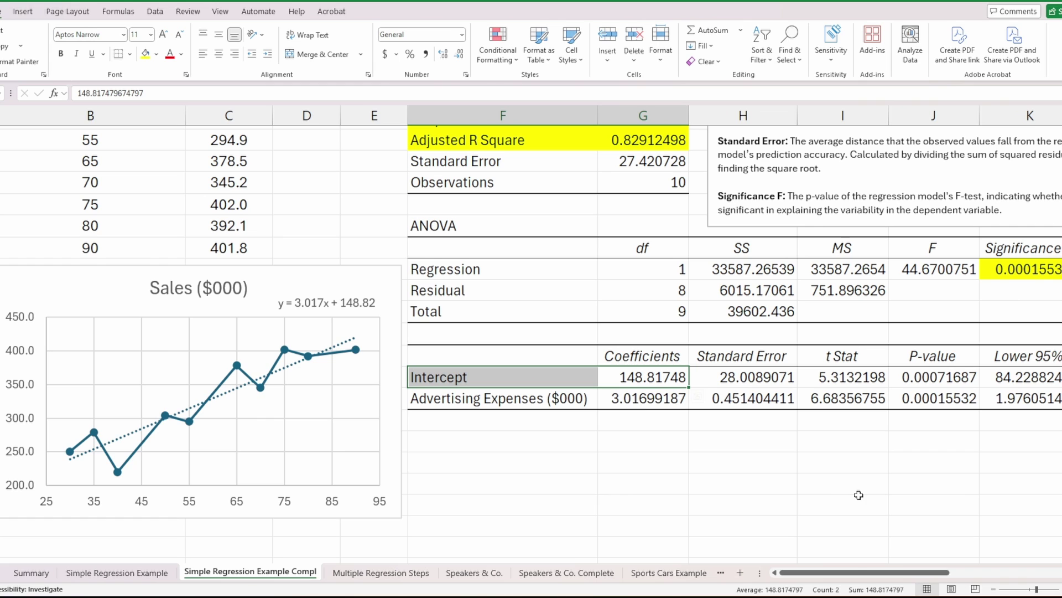
Fill the P-value header and both p-values (0.00071687, 0.00015532) yellow.
left_click_drag(898, 573, 923, 573)
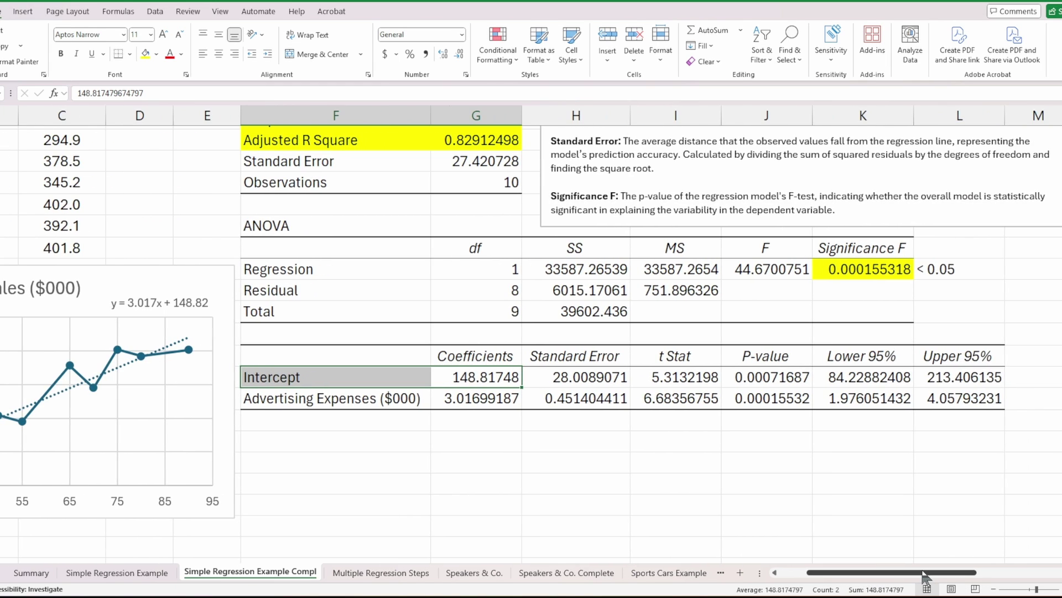
left_click_drag(768, 355, 780, 399)
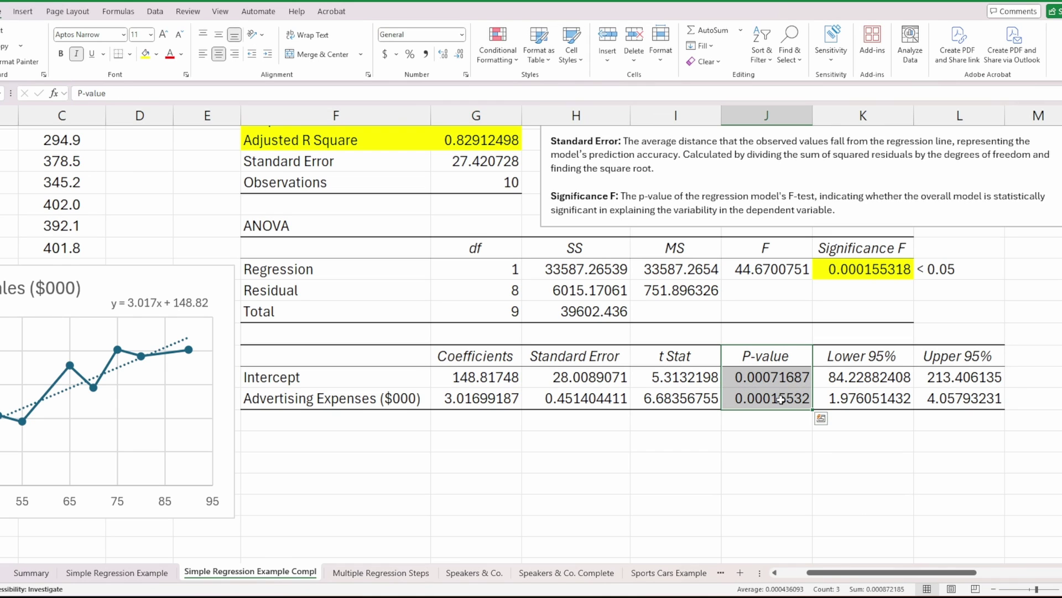
left_click(151, 54)
Point out the Intercept and Advertising Expenses rows and their P-values.
left_click_drag(714, 462, 775, 462)
left_click_drag(271, 377, 774, 381)
left_click_drag(332, 399, 733, 382)
left_click_drag(357, 399, 775, 401)
left_click(754, 446)
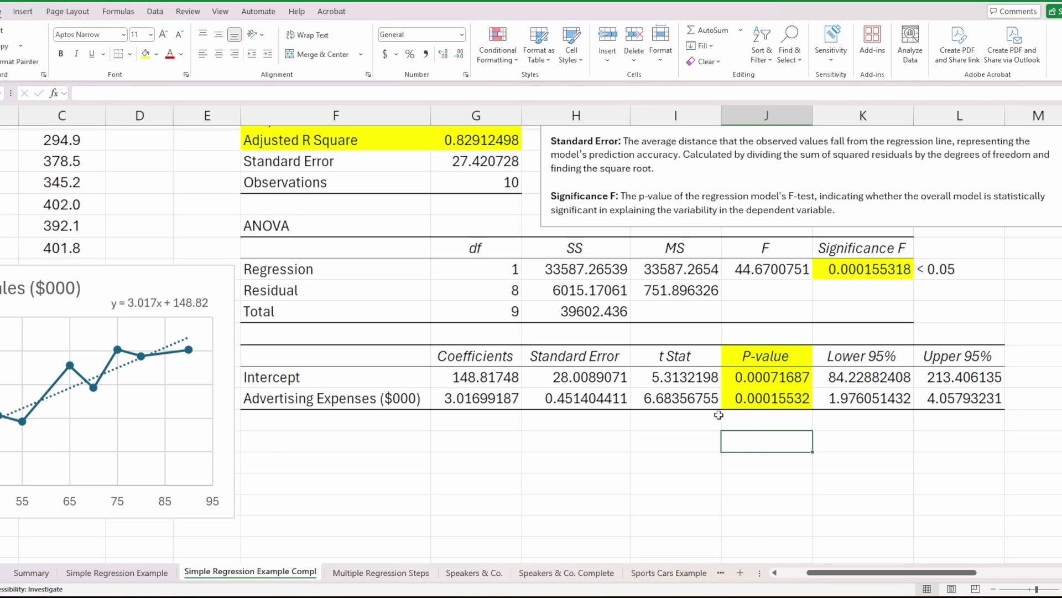
left_click(773, 382)
left_click(773, 401)
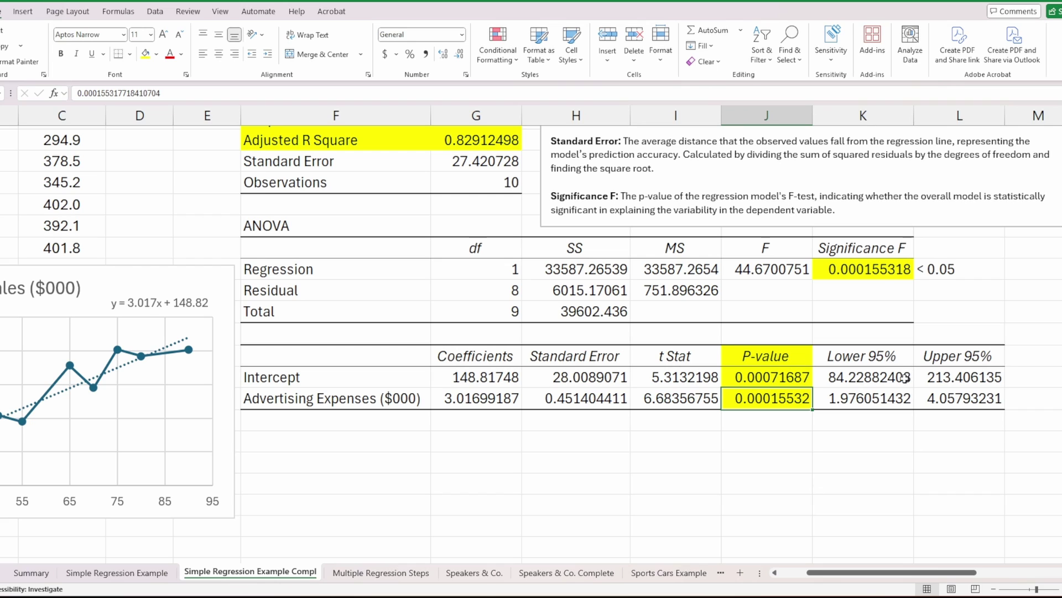
mouse_move(871, 356)
left_mouse_down()
mouse_move(963, 368)
mouse_move(970, 398)
left_mouse_up()
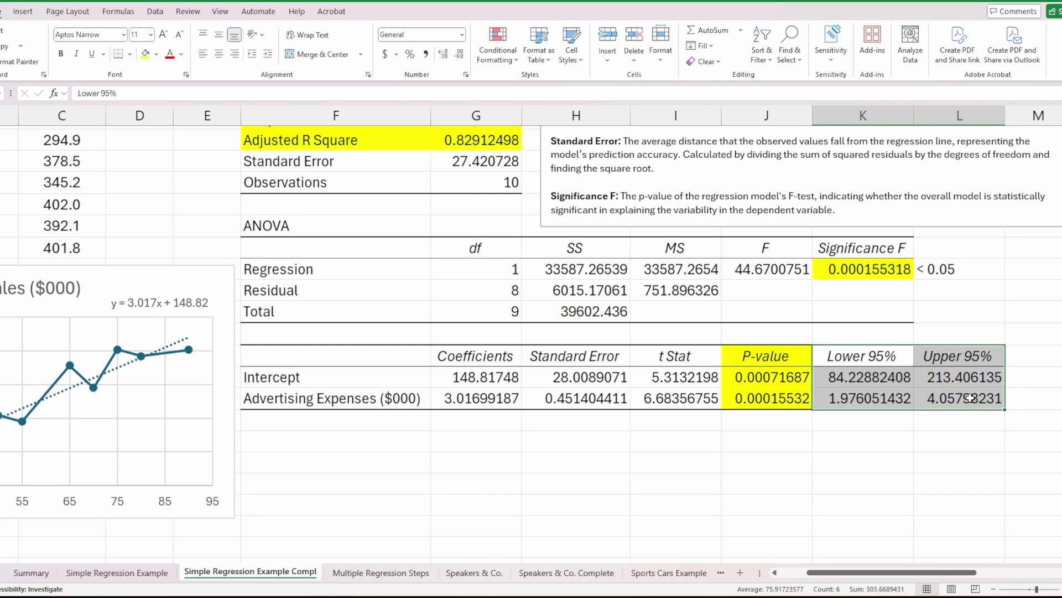
left_click(968, 441)
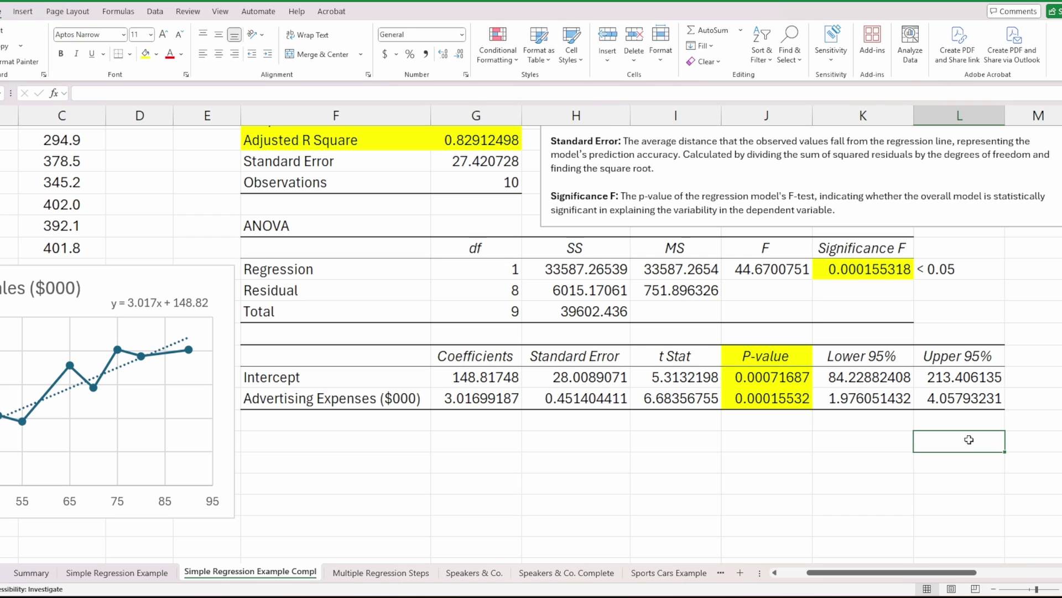
left_click(473, 380)
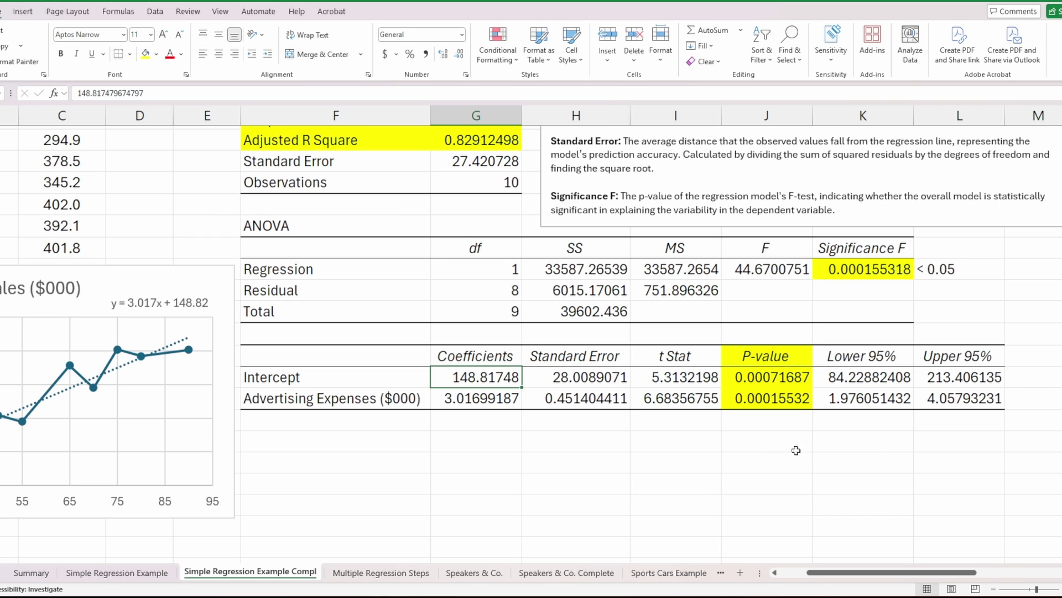
left_click_drag(880, 377, 966, 382)
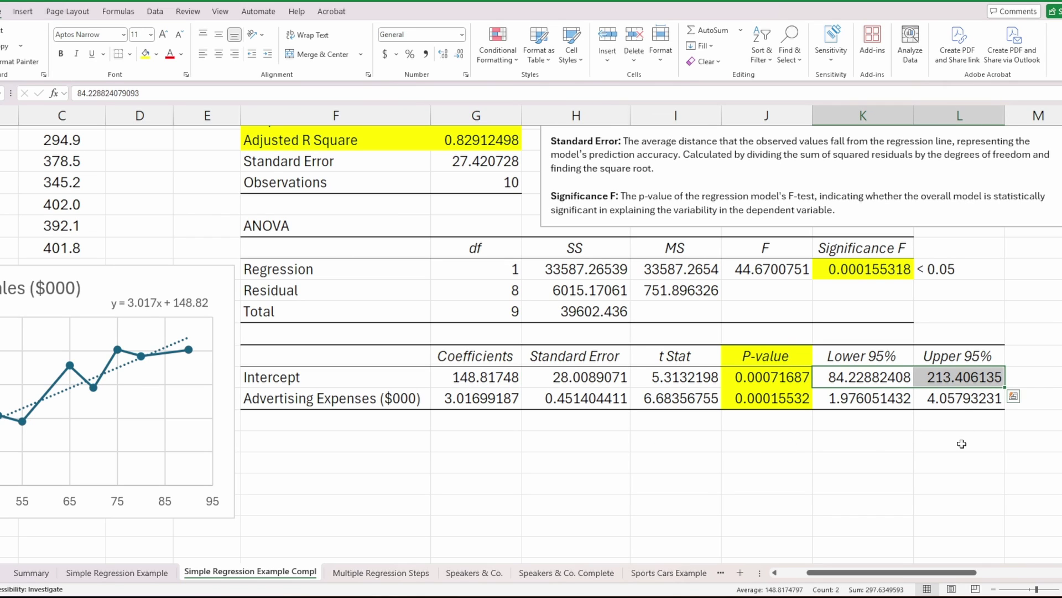
left_click(771, 376)
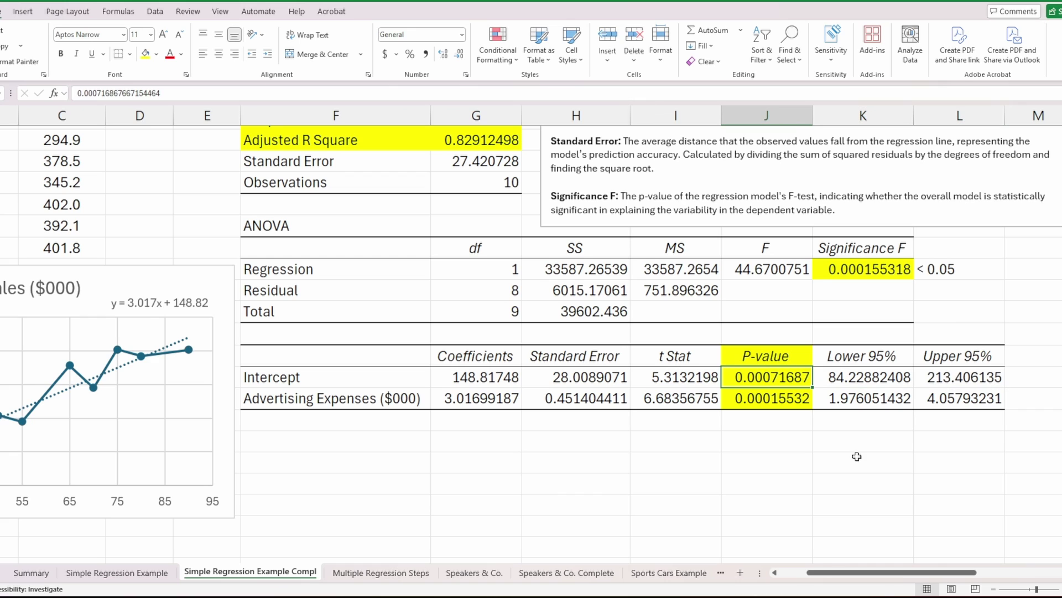
left_click_drag(873, 379, 966, 379)
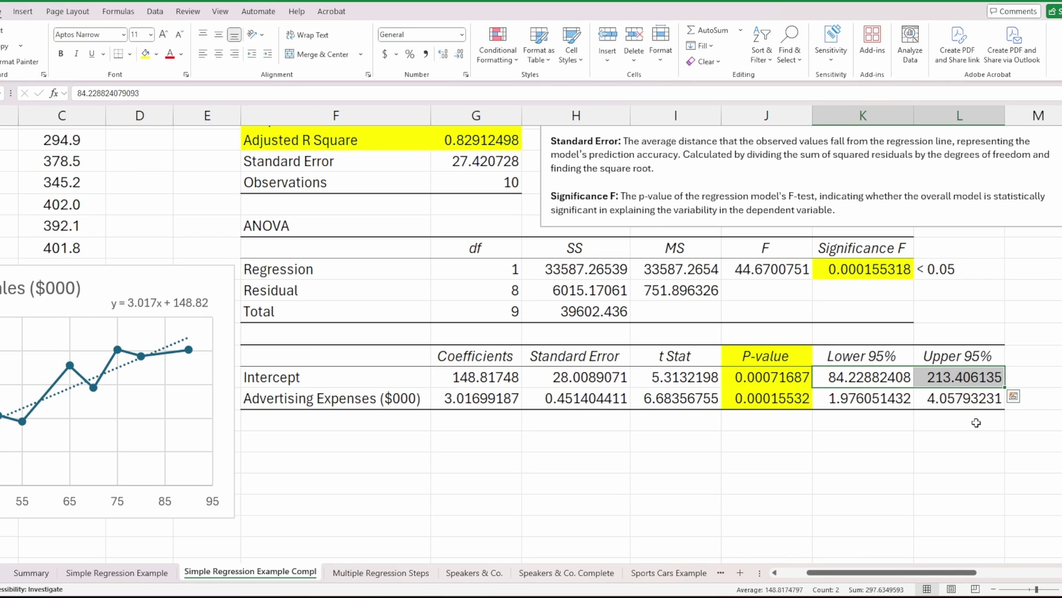
left_click(979, 440)
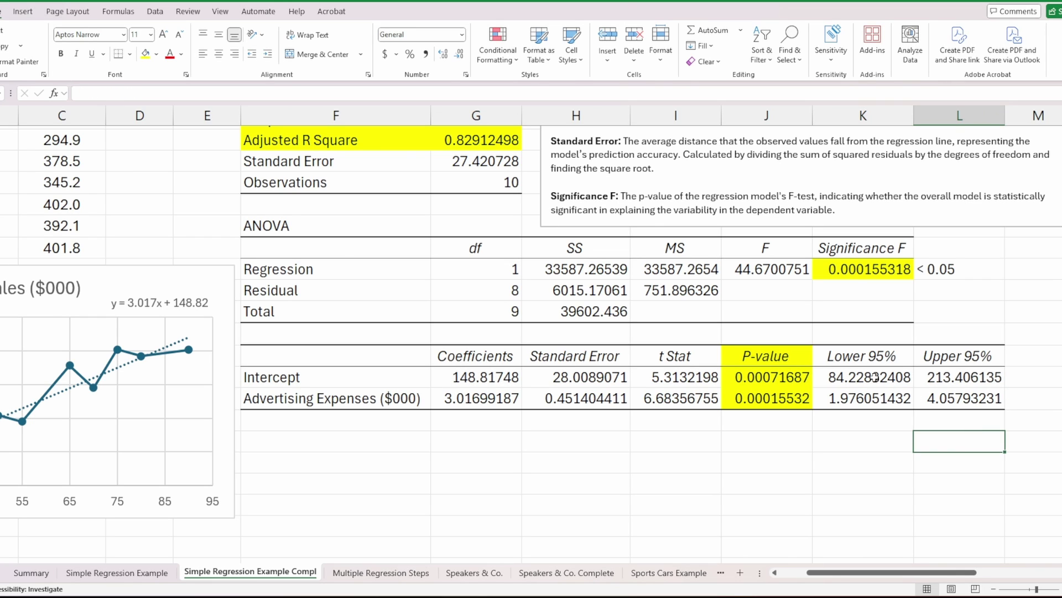
left_click_drag(877, 377, 976, 375)
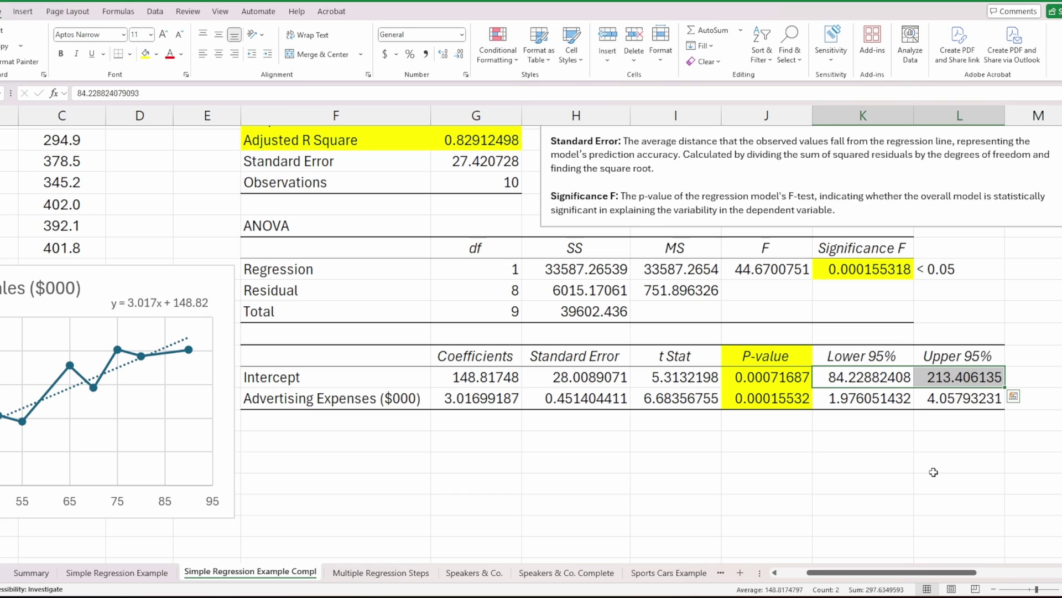
left_click(862, 402)
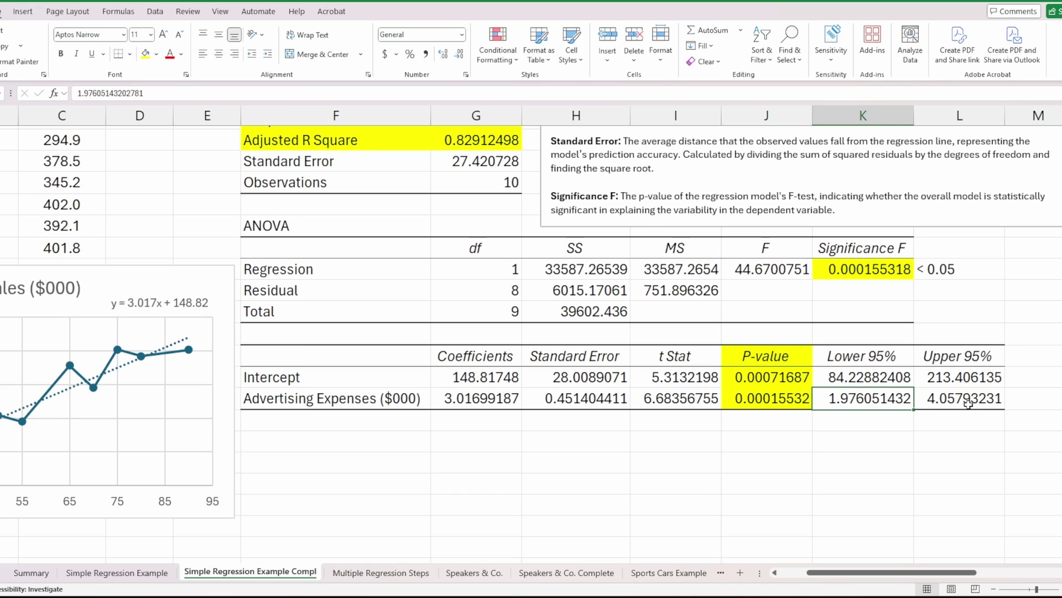
left_click(970, 404)
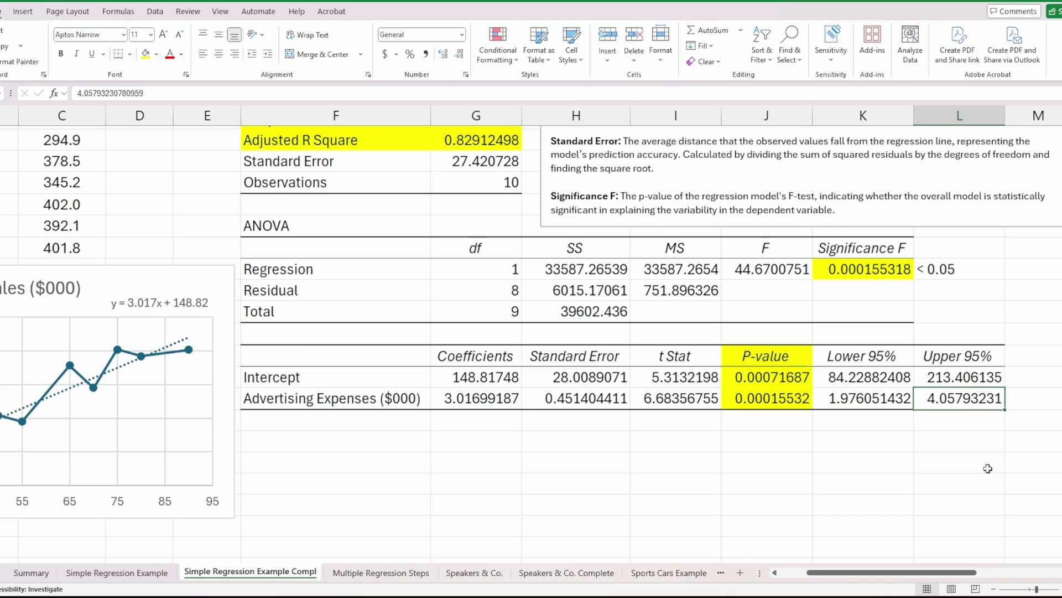
left_click(880, 377, "shift")
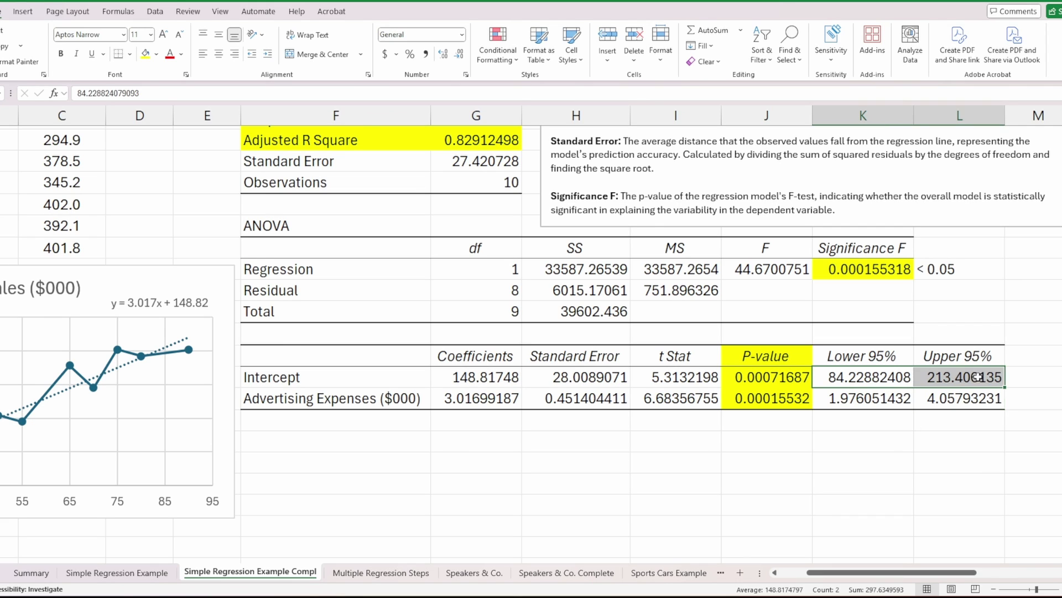
left_click(863, 402)
left_click(979, 407, "shift")
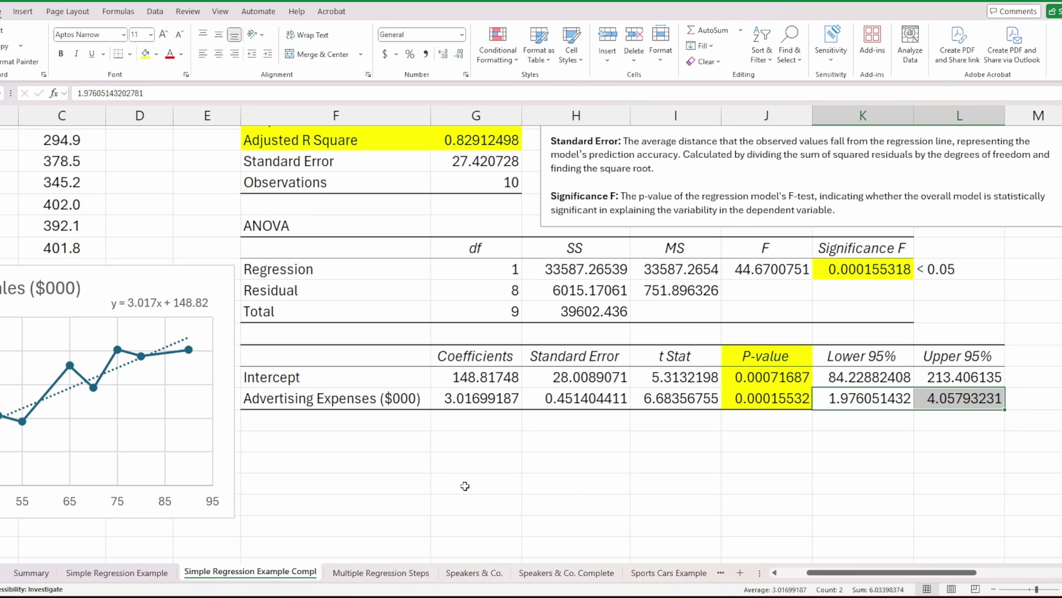
left_click(496, 447)
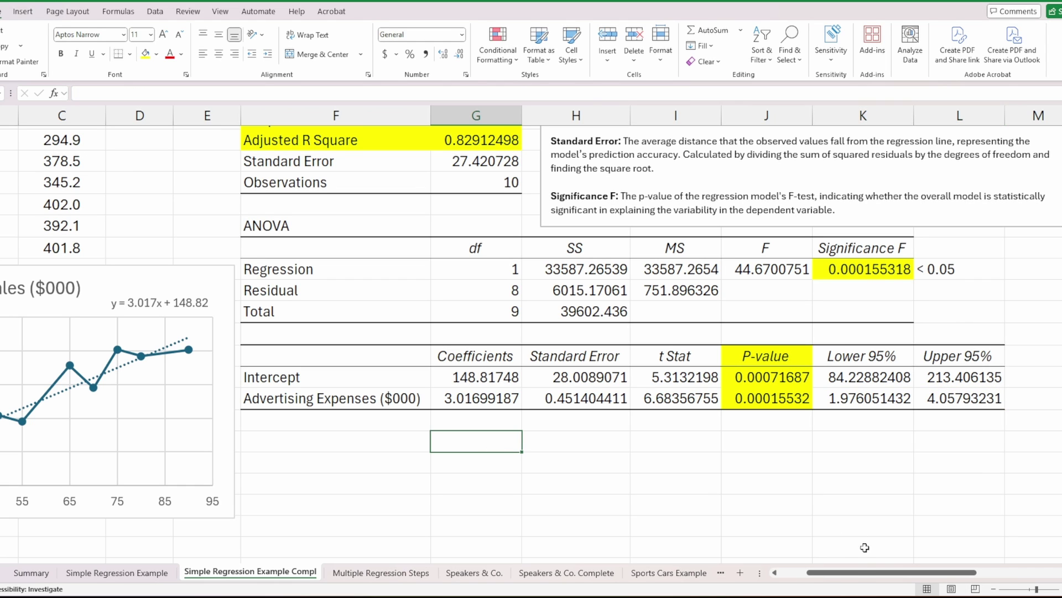
left_click_drag(861, 572, 829, 588)
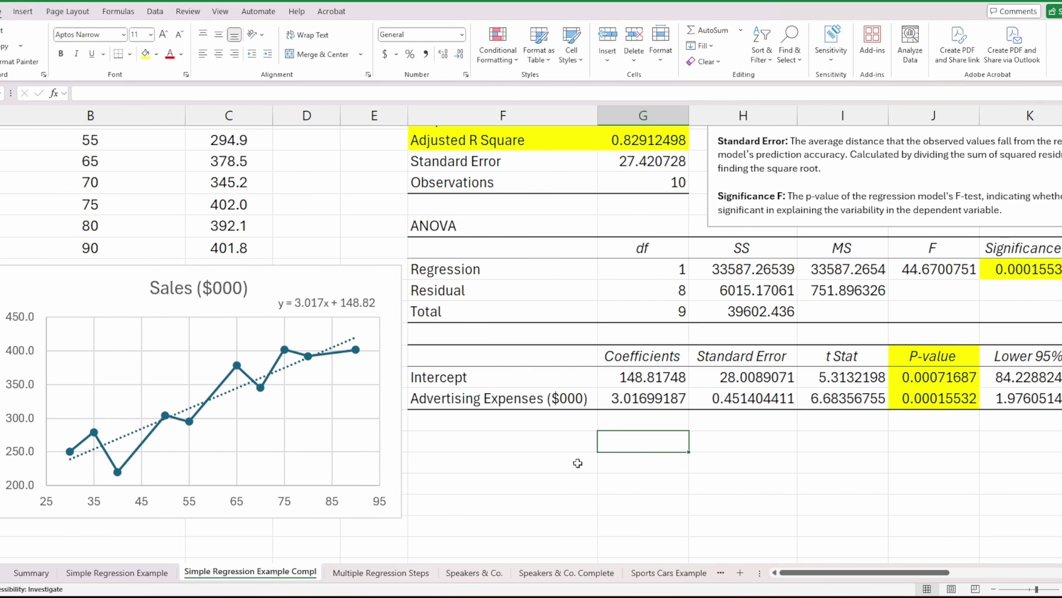
left_click(523, 402)
scroll(525, 443, "up", 2)
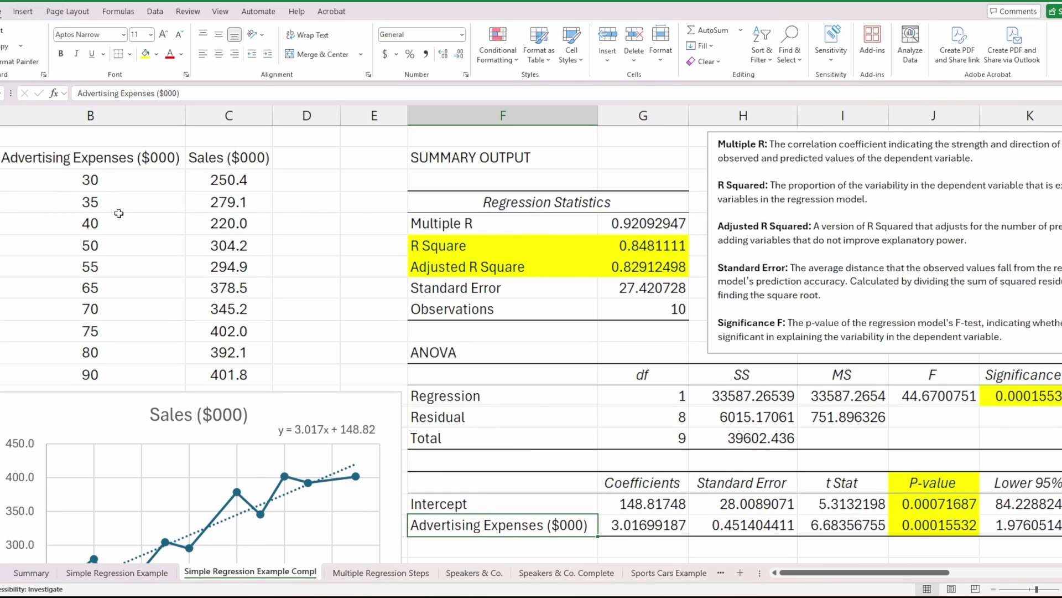
left_click_drag(89, 181, 236, 378)
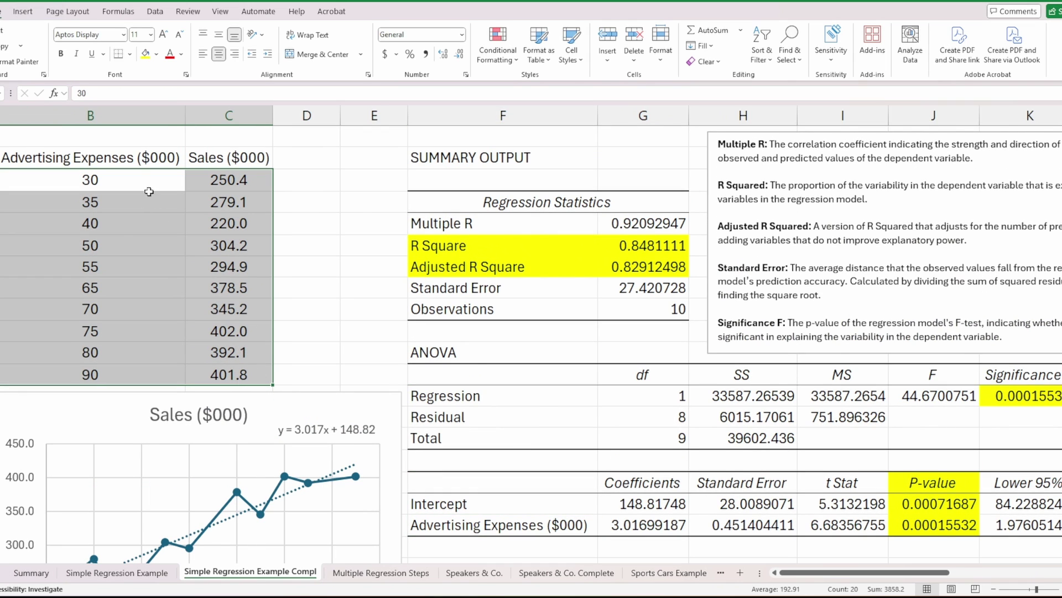
left_click(129, 183)
left_click(144, 374)
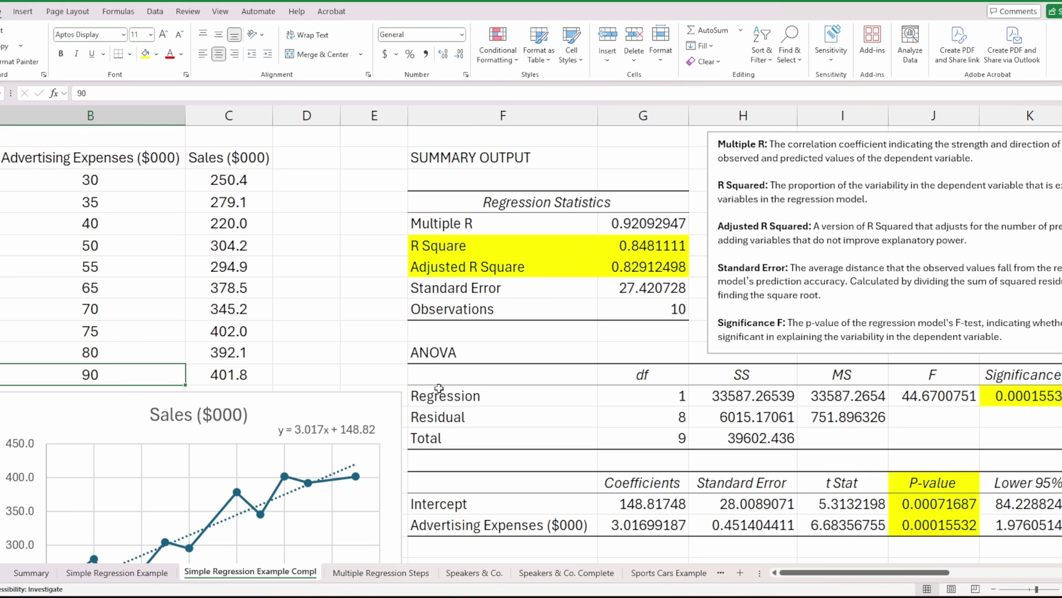
scroll(440, 389, "down", 3)
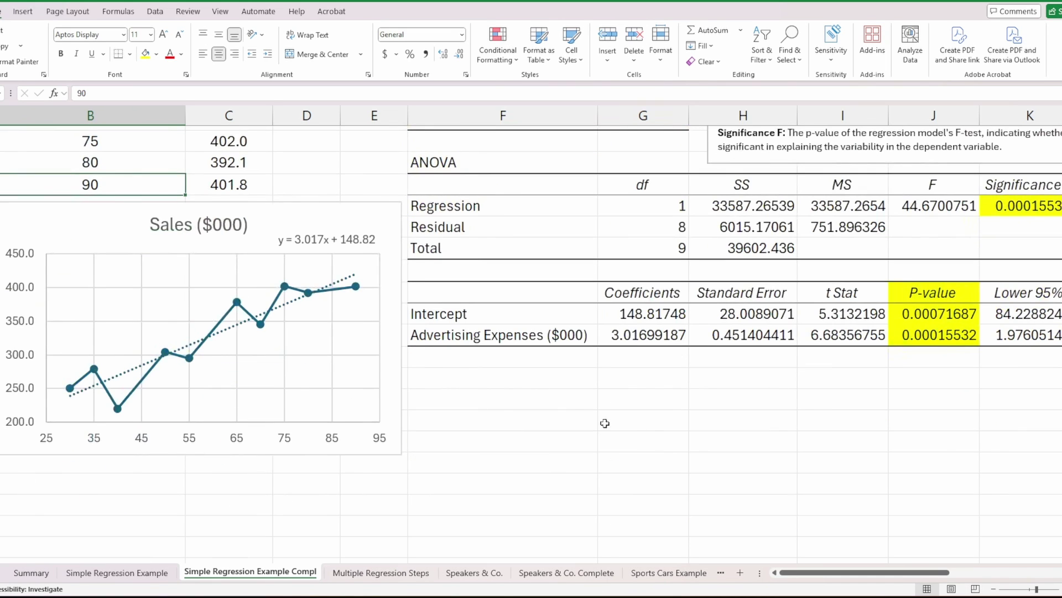
left_click(641, 385)
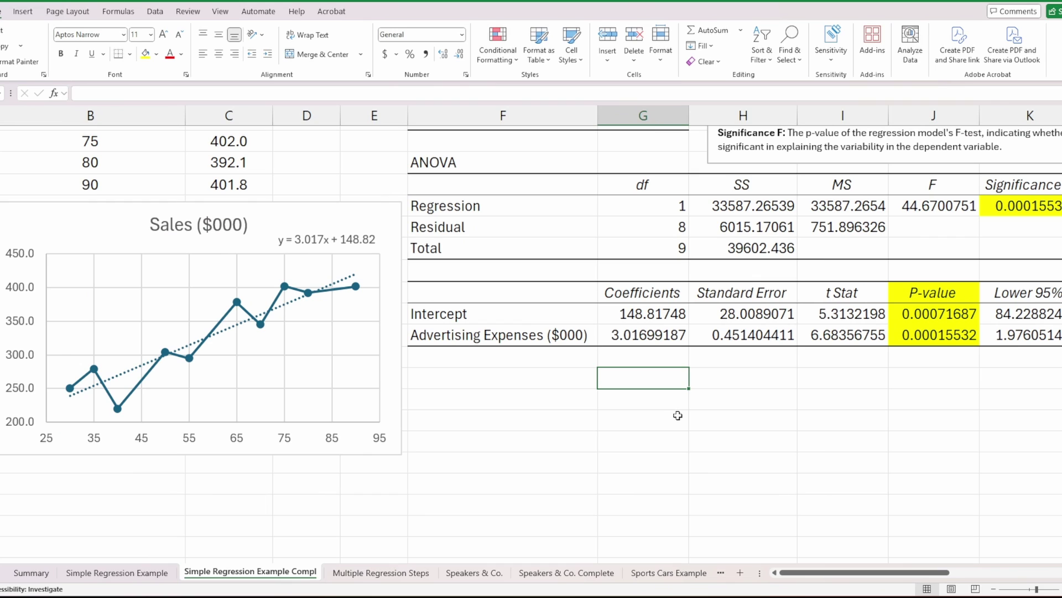
Enter =(G19*110)+G18 in G20 and format the $ 480.69 result as Accounting.
type("=")
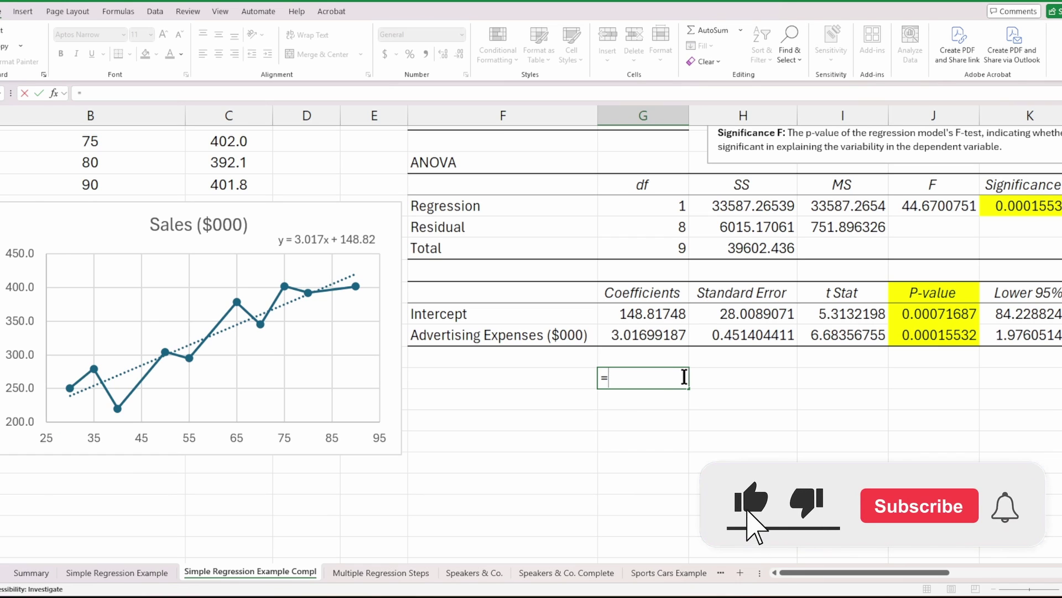
type("(")
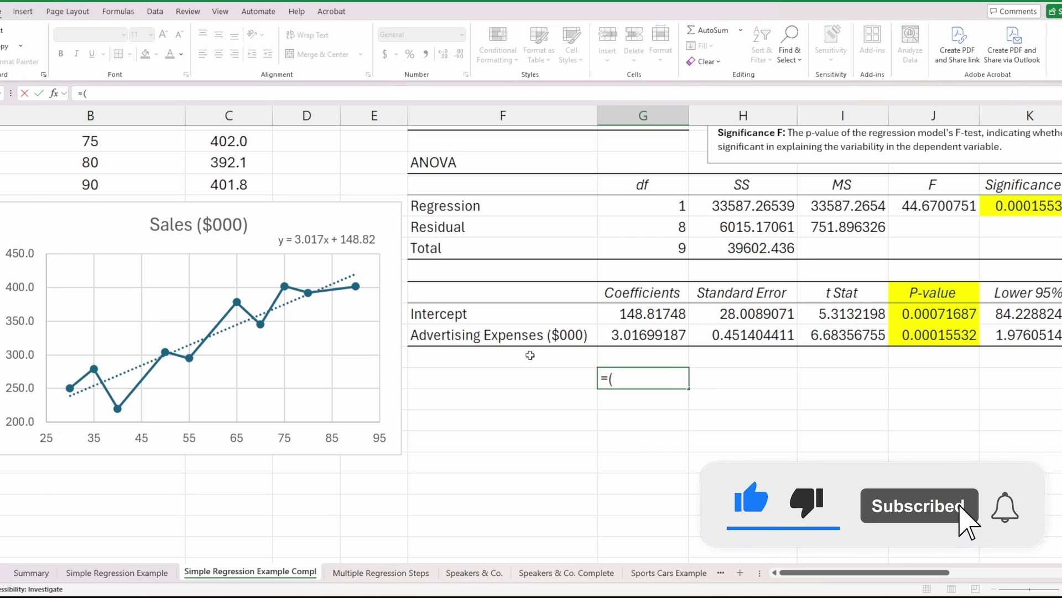
left_click(659, 335)
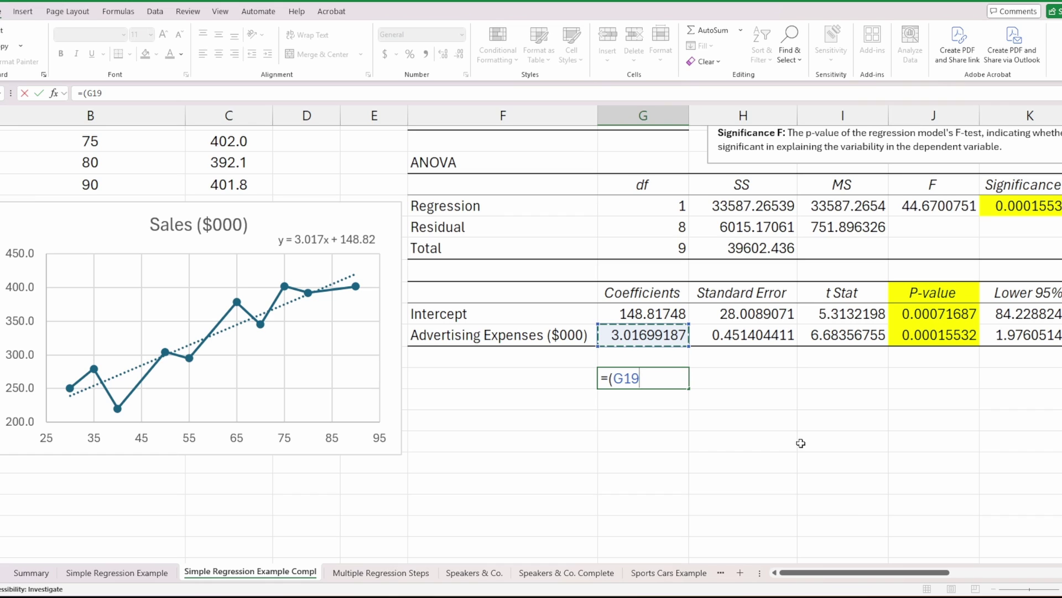
type("*110)+")
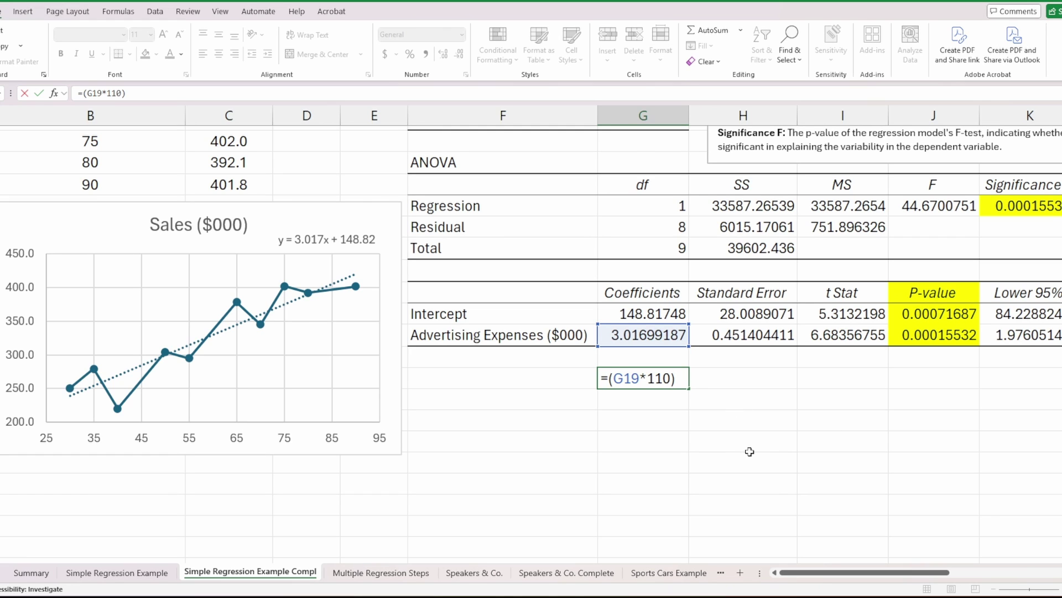
left_click(630, 317)
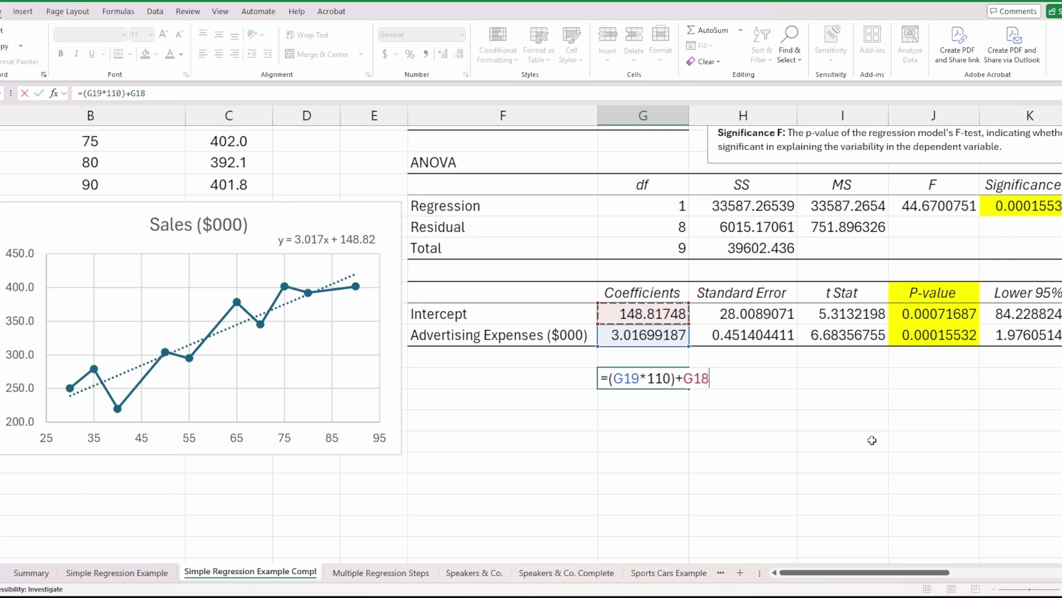
key("Return")
left_click(663, 380)
left_click(385, 53)
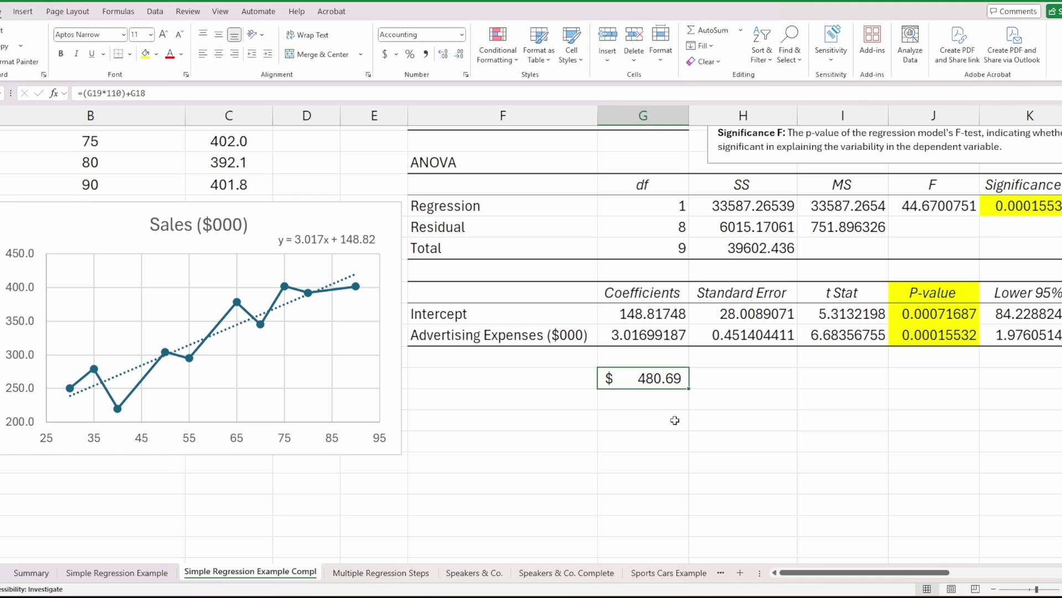
Check the last data row (90, 401.8), then fill the $ 480.69 prediction cell yellow.
scroll(332, 296, "up", 2)
scroll(266, 282, "up", 1)
scroll(255, 299, "down", 3)
scroll(274, 301, "up", 2)
scroll(250, 334, "down", 1)
scroll(215, 245, "up", 2)
scroll(649, 503, "down", 2)
scroll(351, 396, "up", 1)
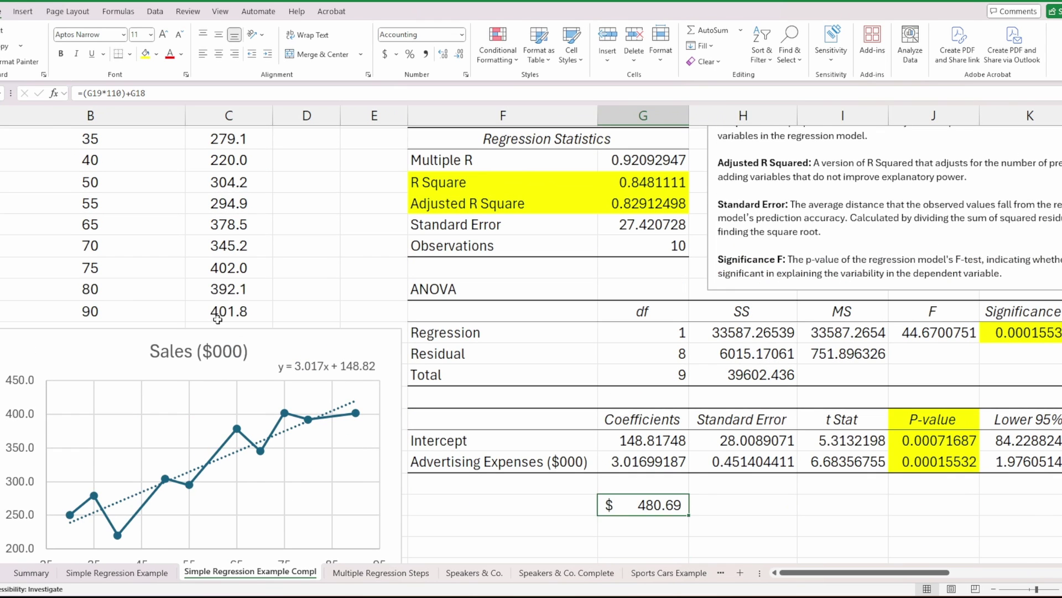
left_click(220, 317)
left_click(126, 310, "shift")
left_click(259, 315)
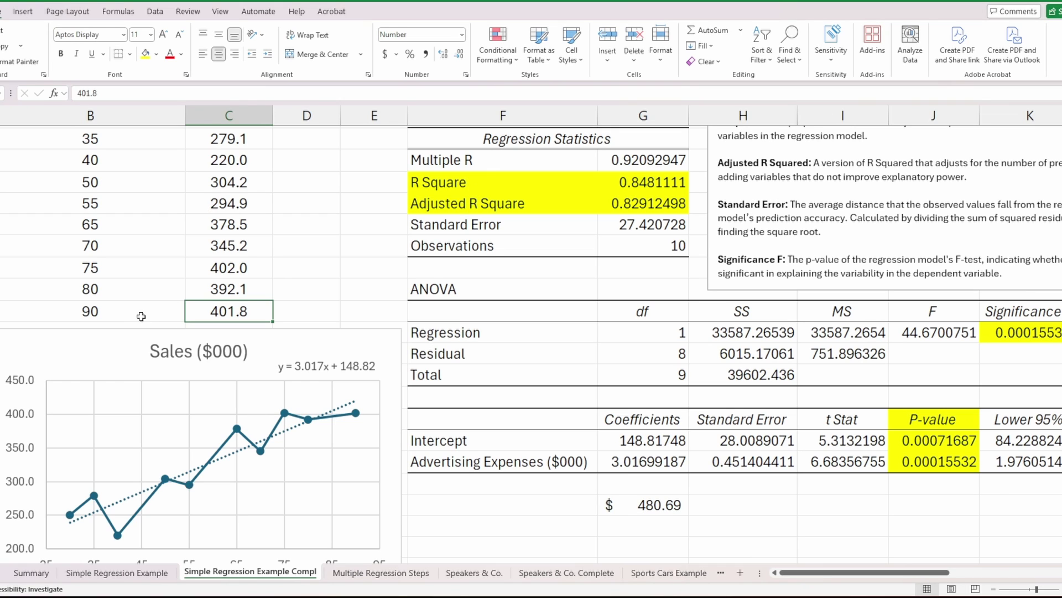
left_click(659, 501)
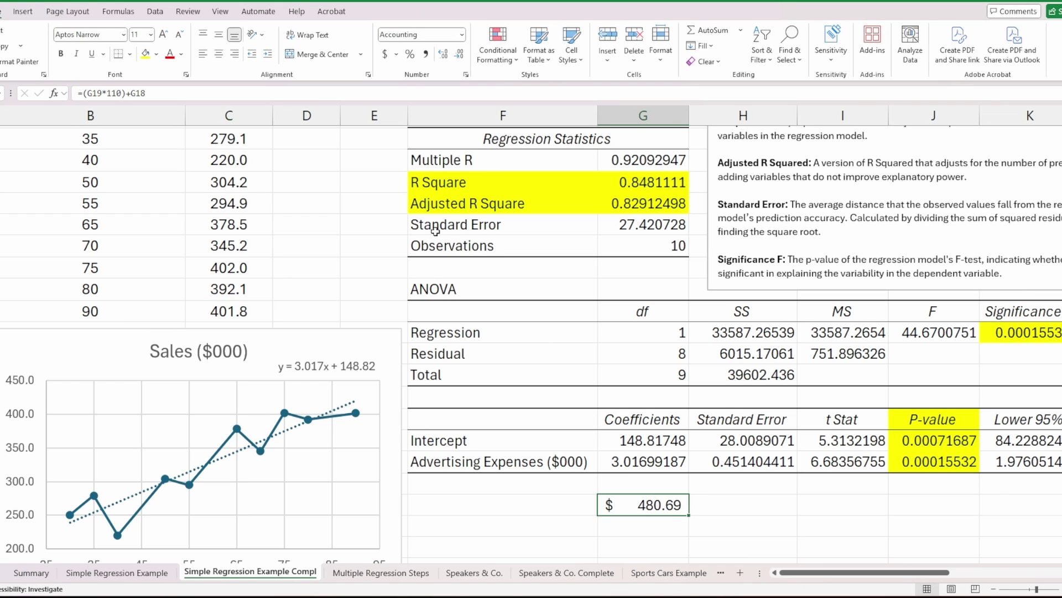
left_click(145, 55)
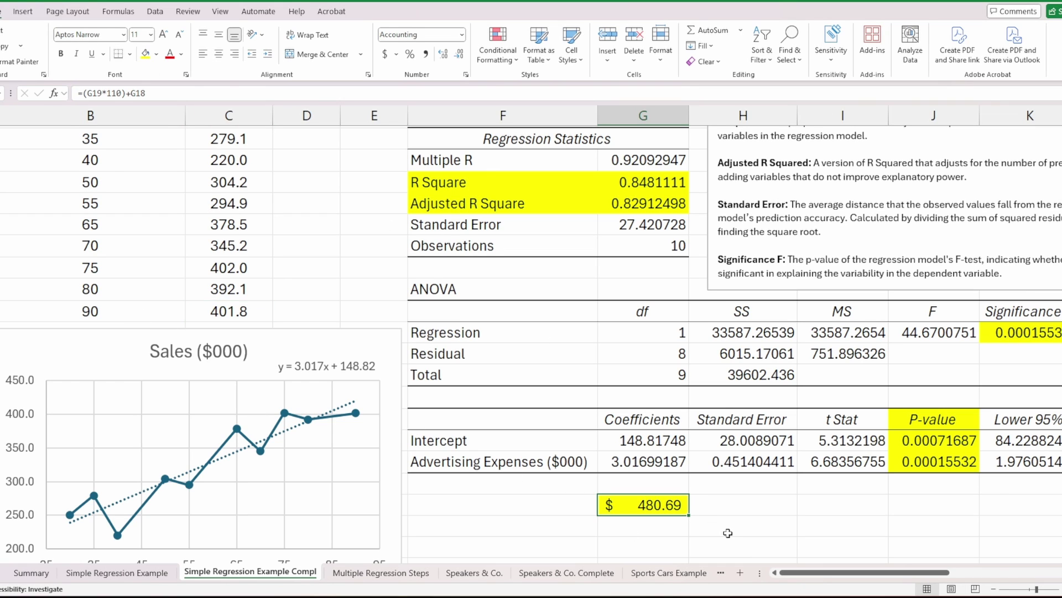